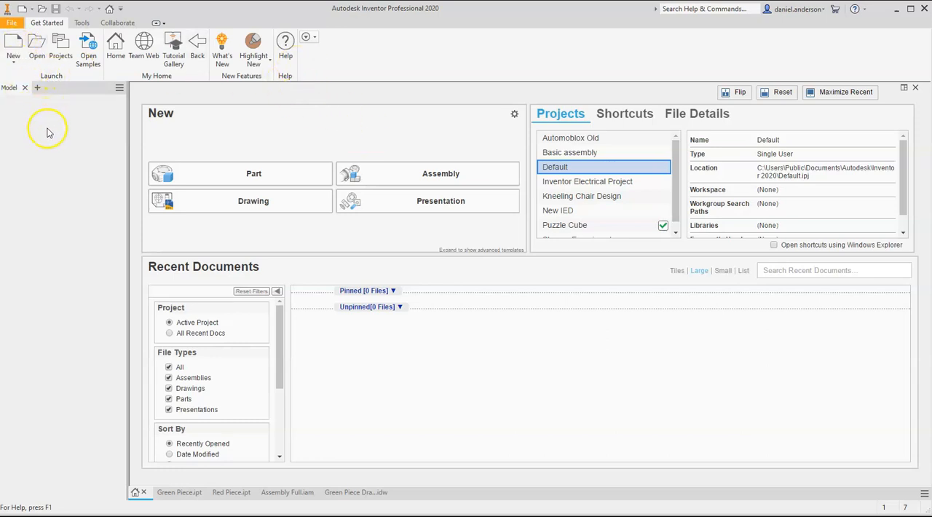
# Review the Standard.ipt, Standard.iam and Standard.idw templates for new files and close the dialog without creating a file
pyautogui.click(14, 49)
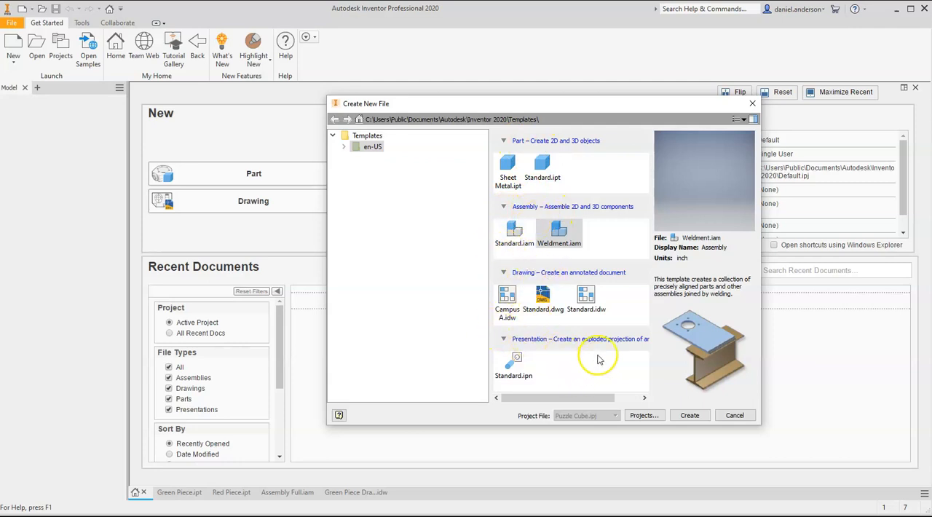
pyautogui.click(548, 177)
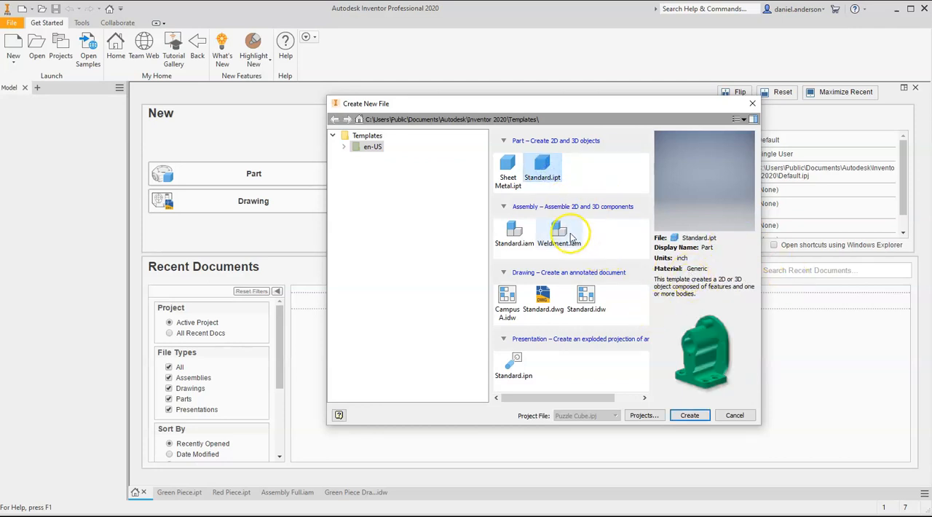
pyautogui.click(525, 225)
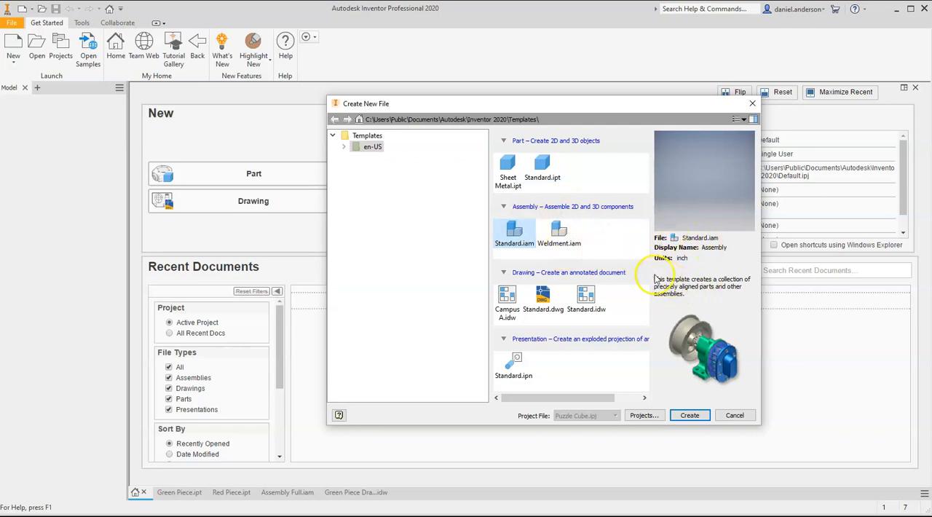
pyautogui.click(583, 297)
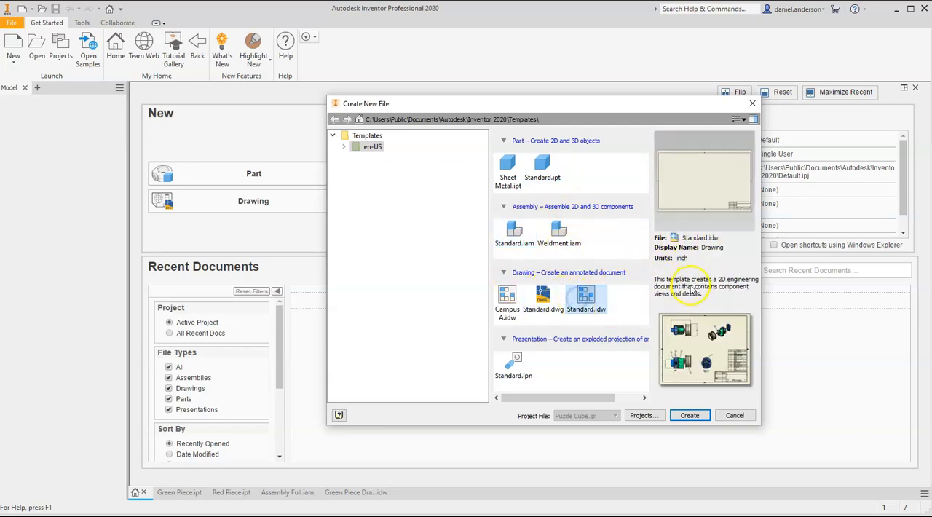
pyautogui.click(543, 172)
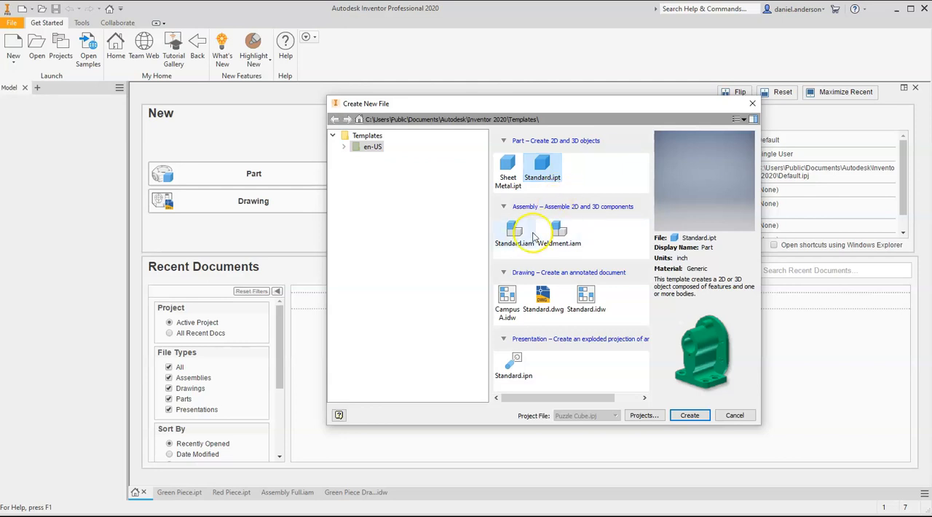
pyautogui.click(514, 247)
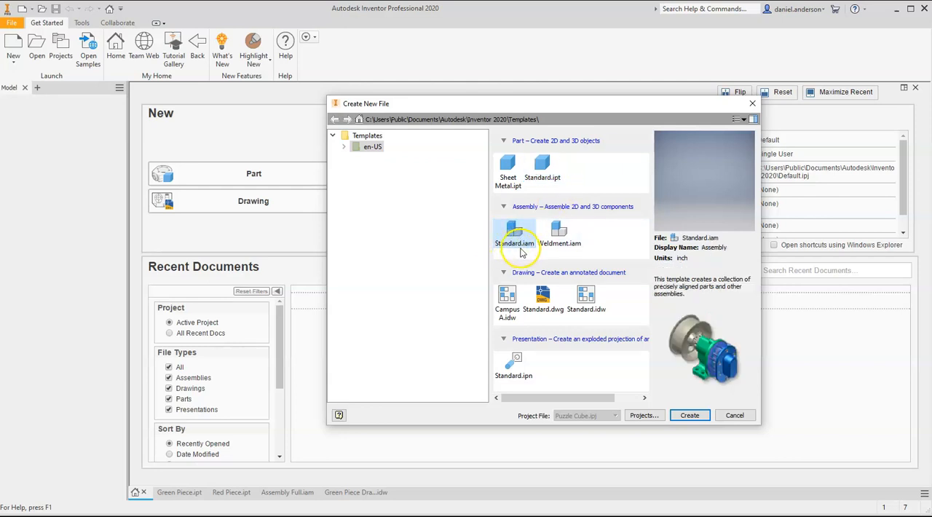
pyautogui.click(587, 297)
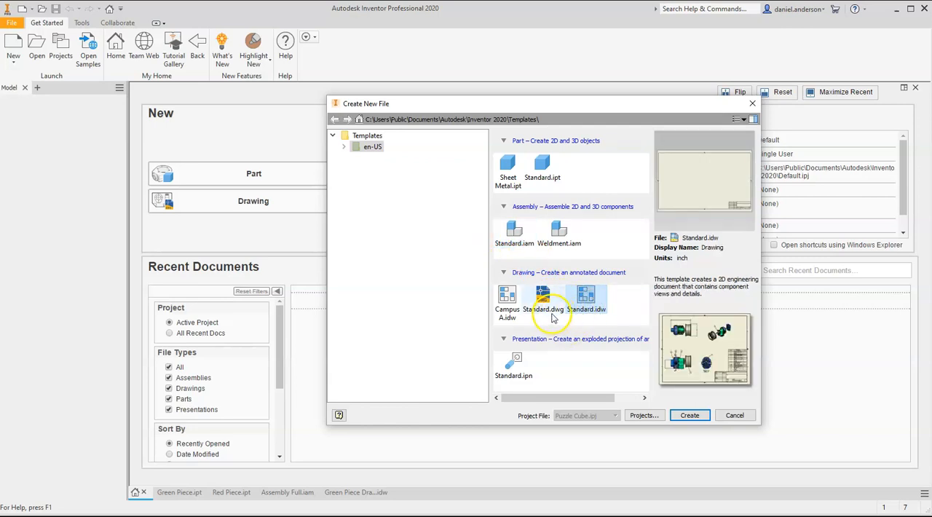
pyautogui.doubleClick(591, 315)
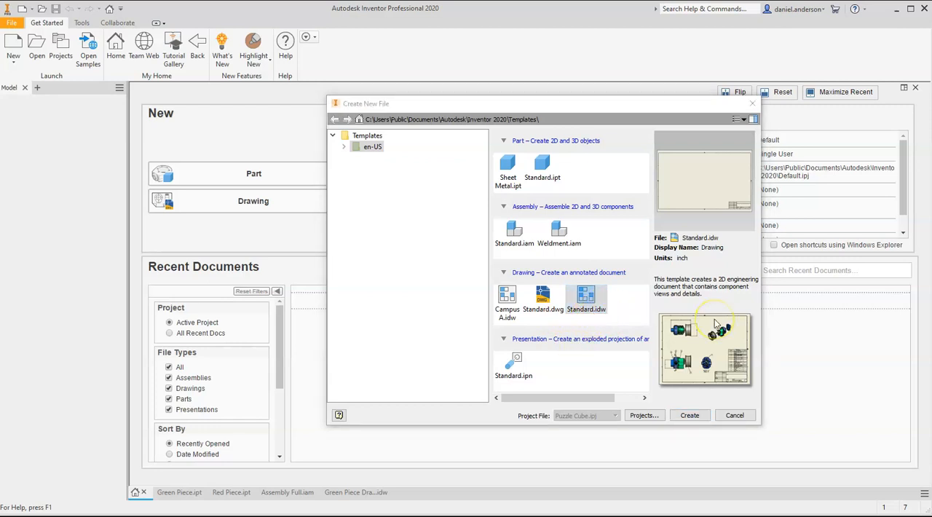
pyautogui.click(735, 415)
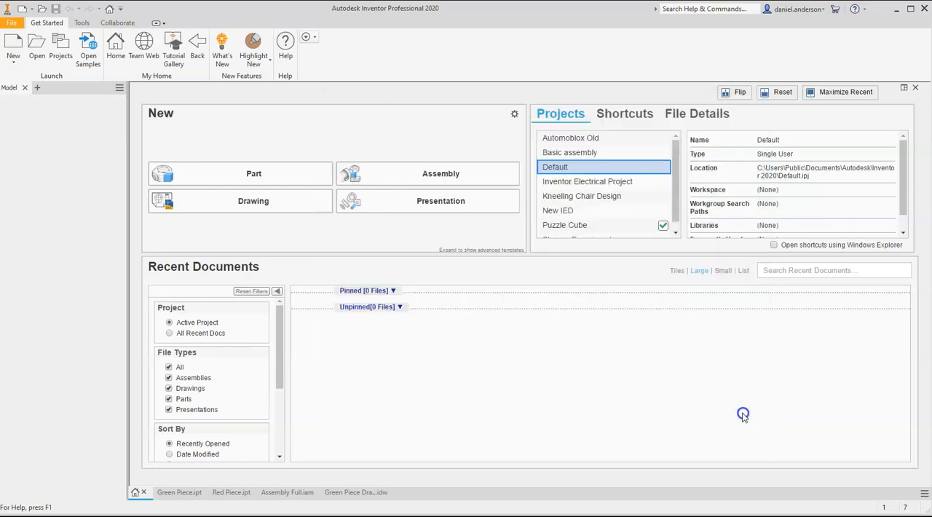
# View the Green Piece and Red Piece parts, and examine the green part from its back-left corner and from the home view
pyautogui.click(177, 494)
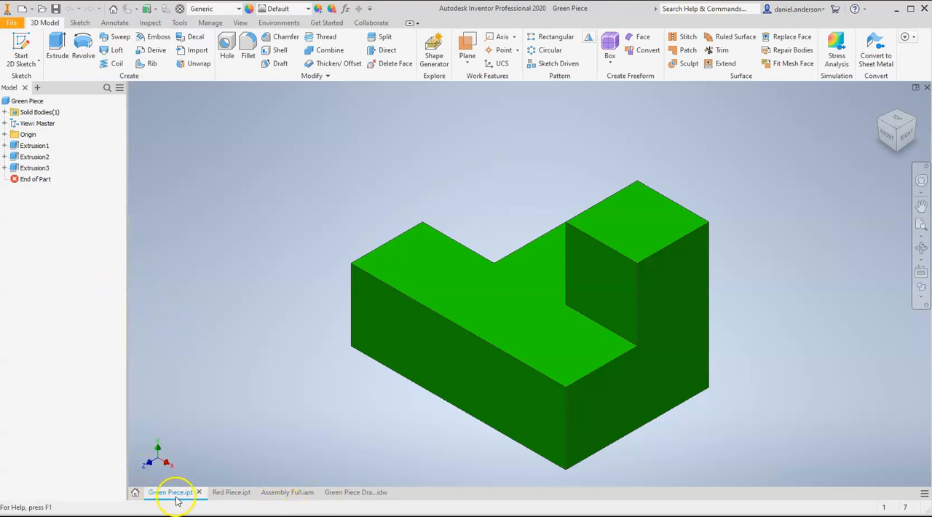
pyautogui.click(227, 495)
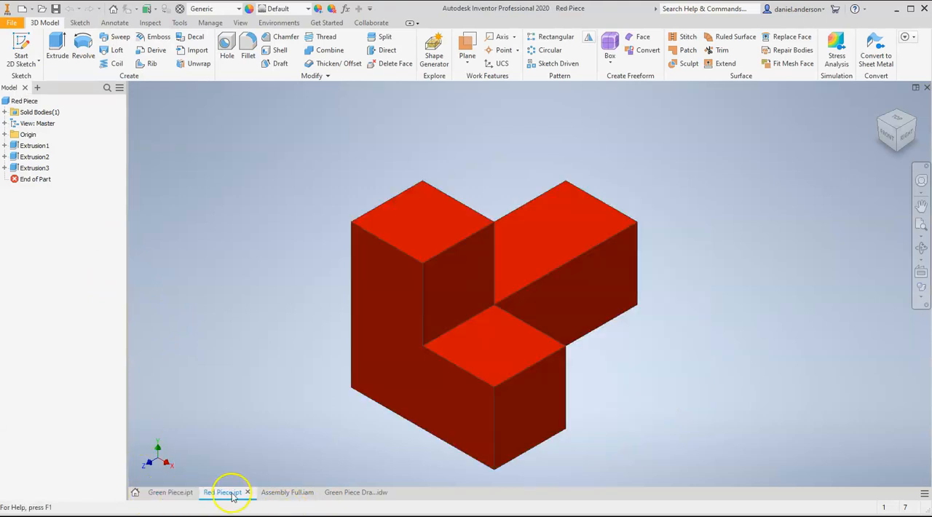
pyautogui.click(171, 493)
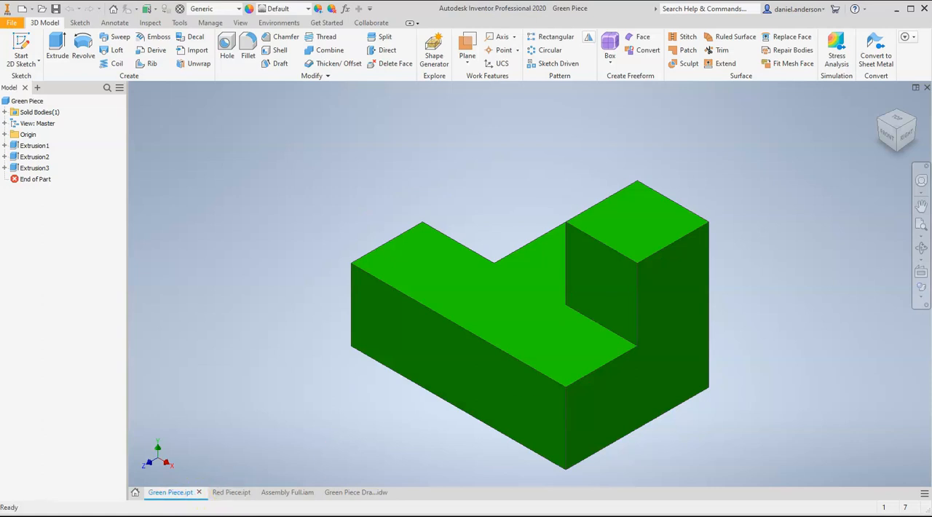
pyautogui.click(906, 128)
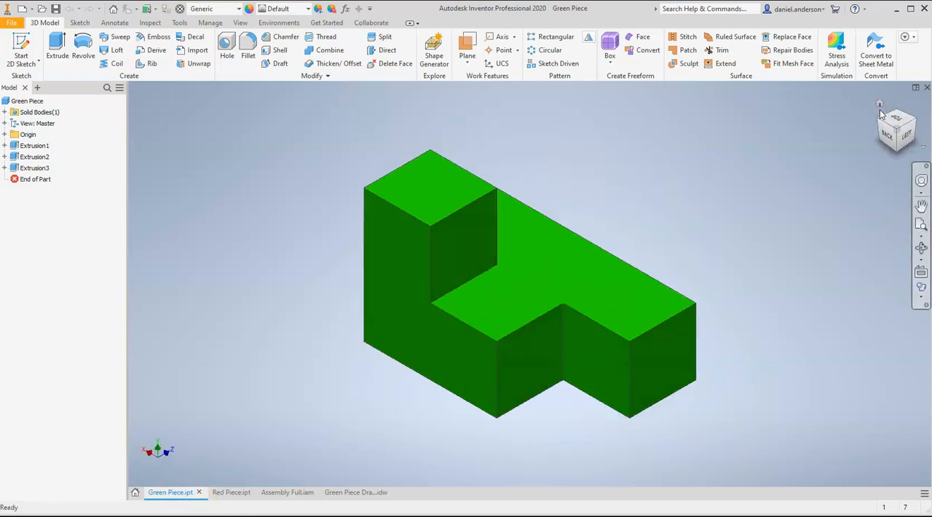
pyautogui.click(879, 105)
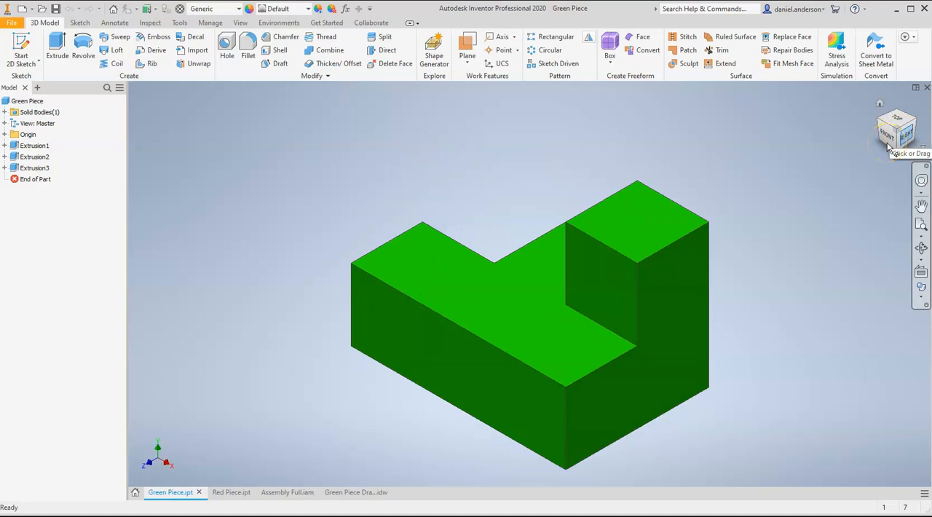
# Sketch a circle over the far end of the green piece's lower top face and finish the sketch
pyautogui.click(462, 272)
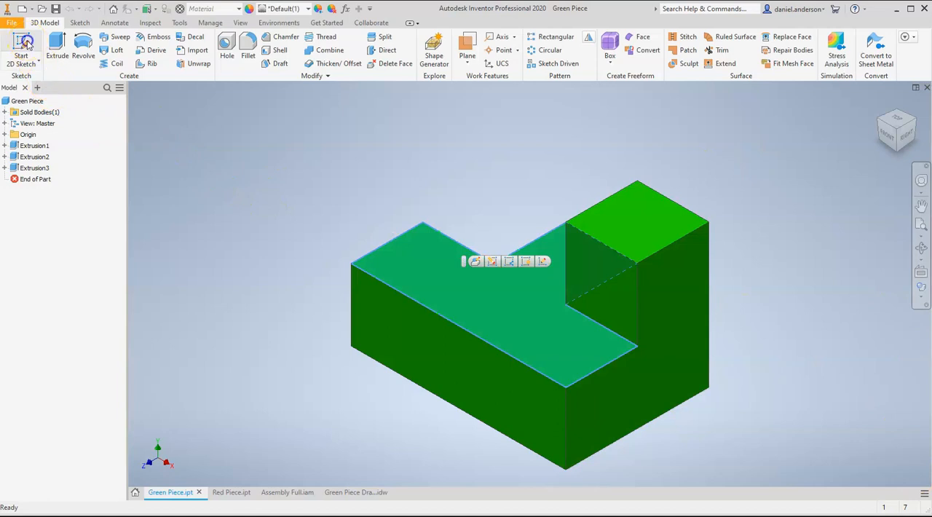
pyautogui.click(23, 46)
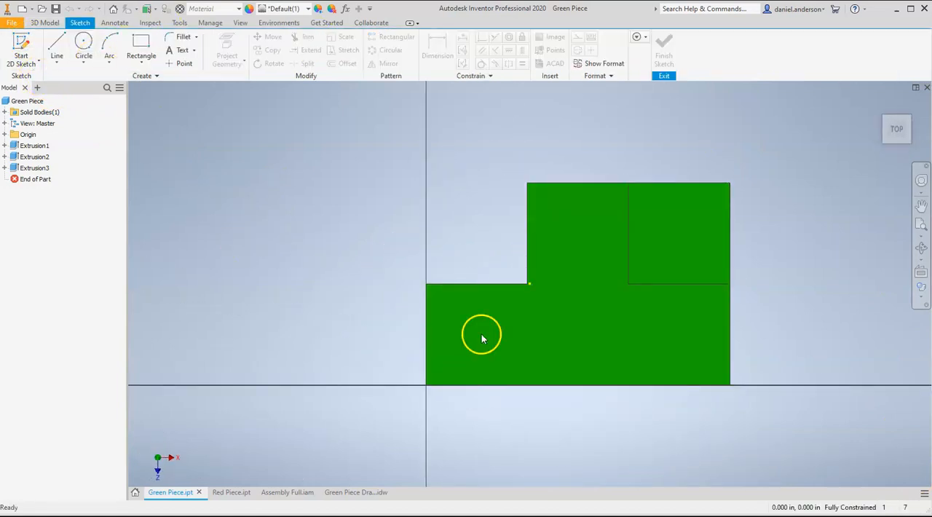
pyautogui.click(84, 43)
pyautogui.click(464, 343)
pyautogui.click(527, 350)
pyautogui.click(640, 49)
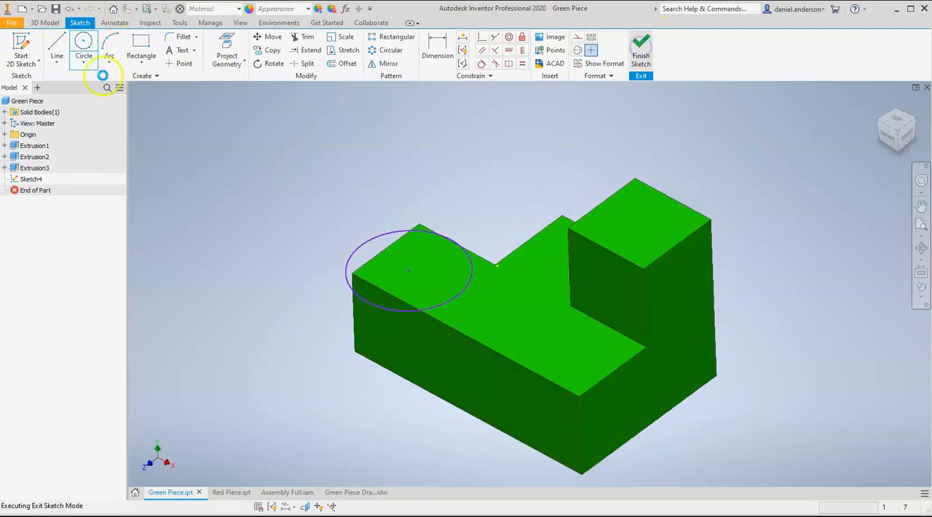
# Try to extrude the circle as a cylinder, cancel the extrusion, and undo the circle and its sketch
pyautogui.click(58, 45)
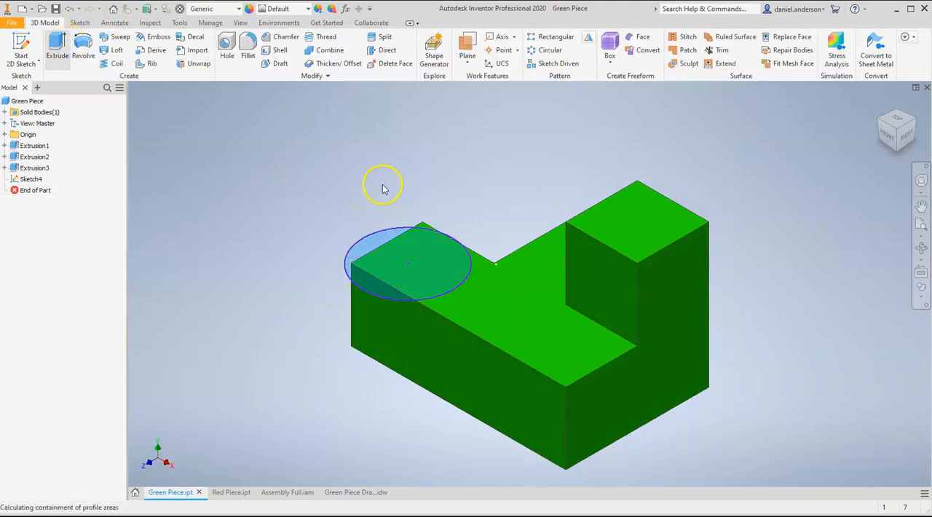
pyautogui.click(400, 251)
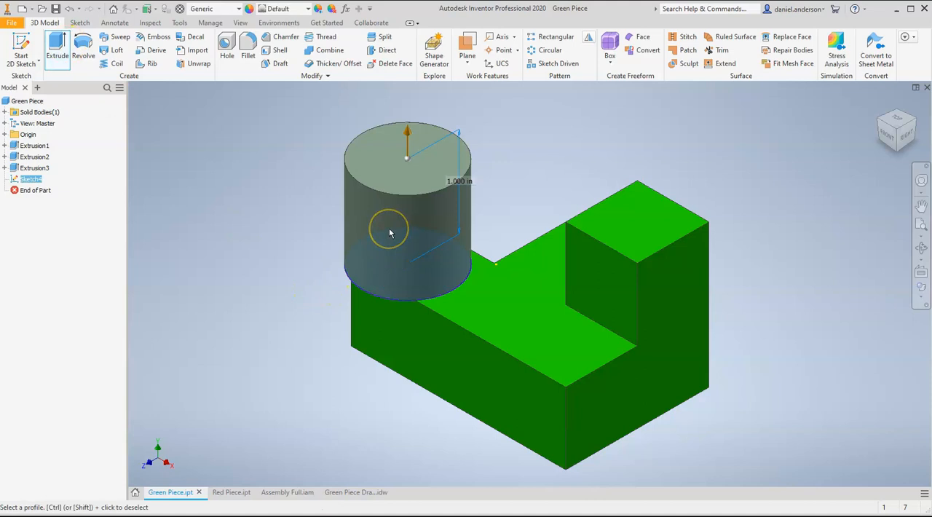
pyautogui.press('Escape')
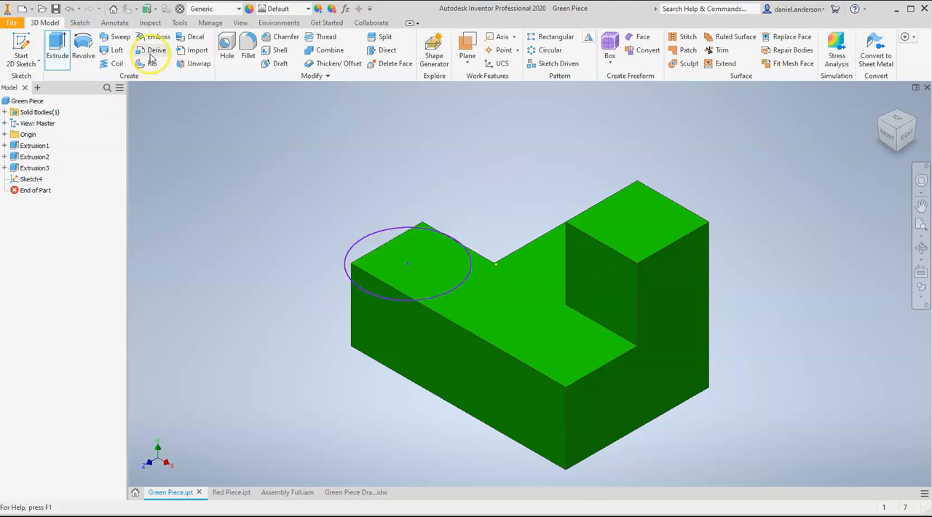
pyautogui.click(70, 11)
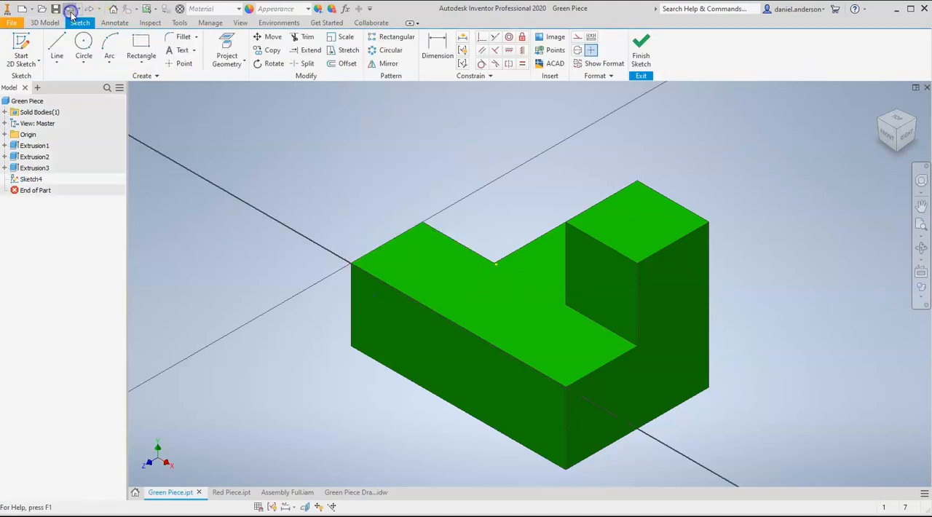
pyautogui.click(70, 11)
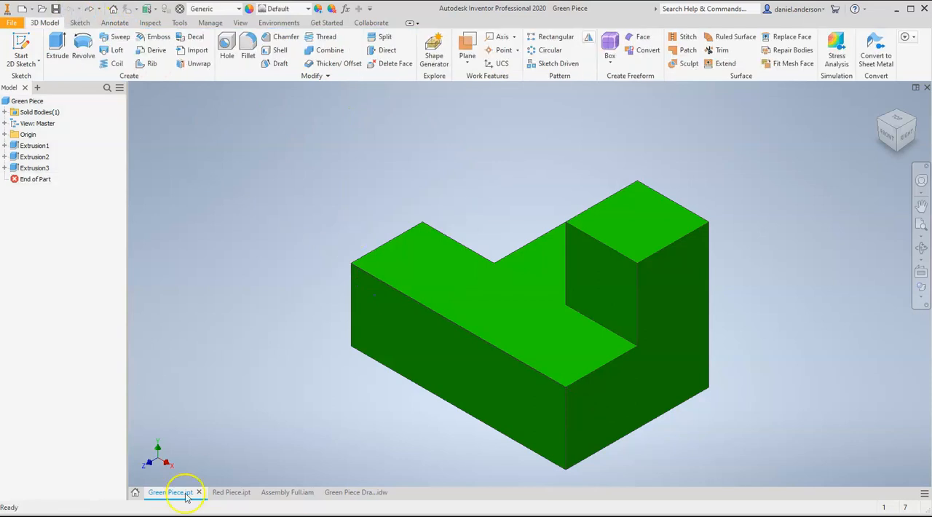
# View the Red Piece part and switch to the Assembly Full document
pyautogui.click(227, 493)
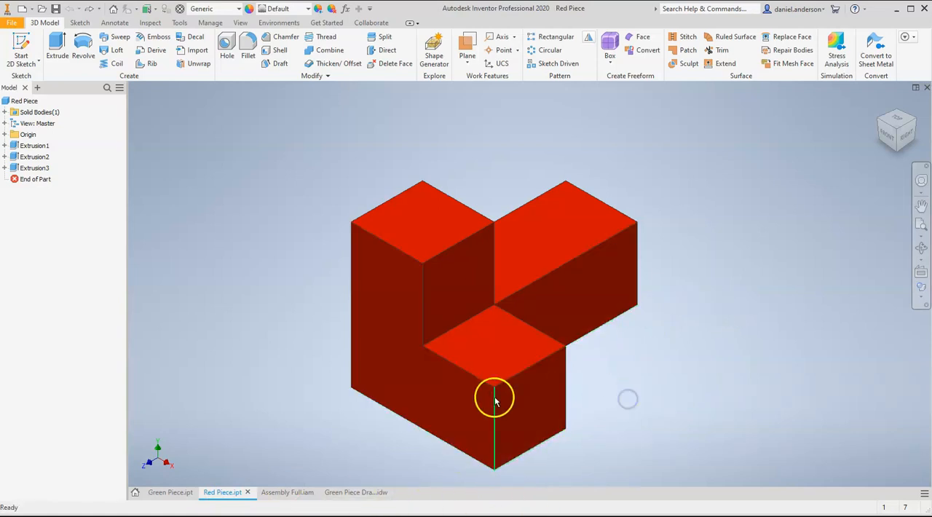
pyautogui.click(294, 493)
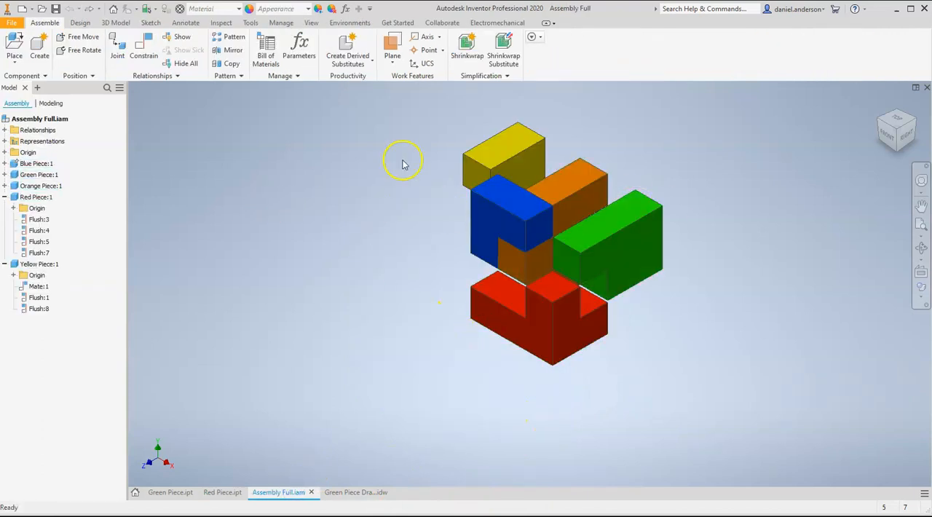
# Try to place another Green Piece component in the full assembly
pyautogui.click(15, 45)
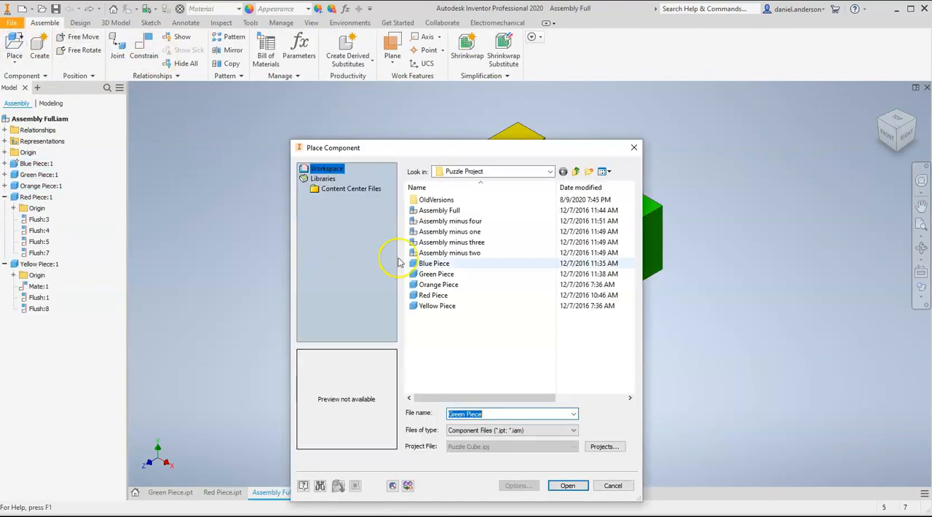
pyautogui.click(436, 273)
pyautogui.click(567, 486)
pyautogui.click(381, 322)
pyautogui.press('Escape')
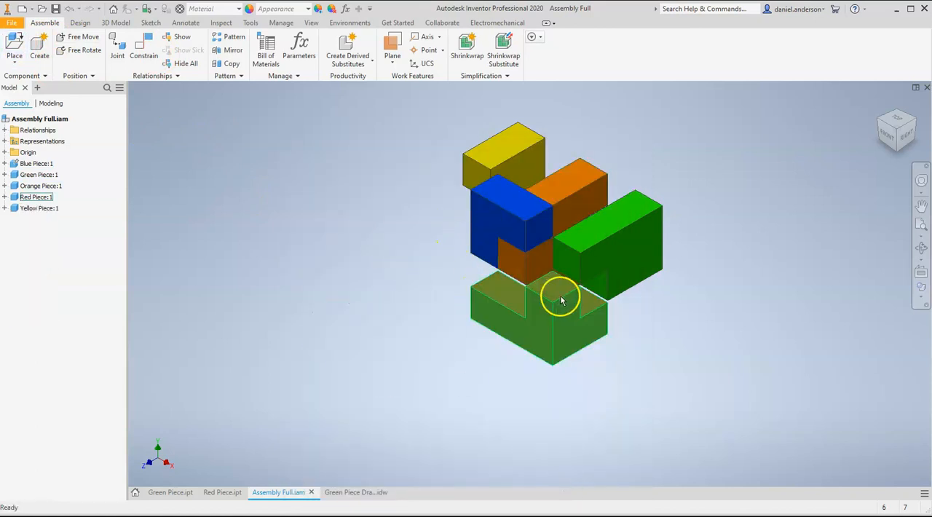
# Shift the green piece slightly outward, raise the red piece against the blue one, and slide the yellow piece inward
pyautogui.moveTo(581, 192); pyautogui.dragTo(606, 258)
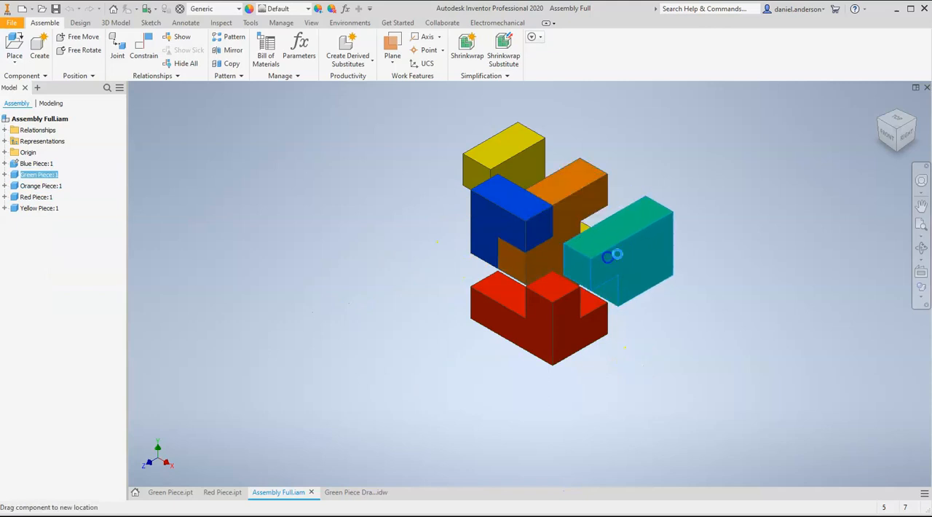
pyautogui.moveTo(533, 304); pyautogui.dragTo(531, 273)
pyautogui.moveTo(483, 169); pyautogui.dragTo(500, 177)
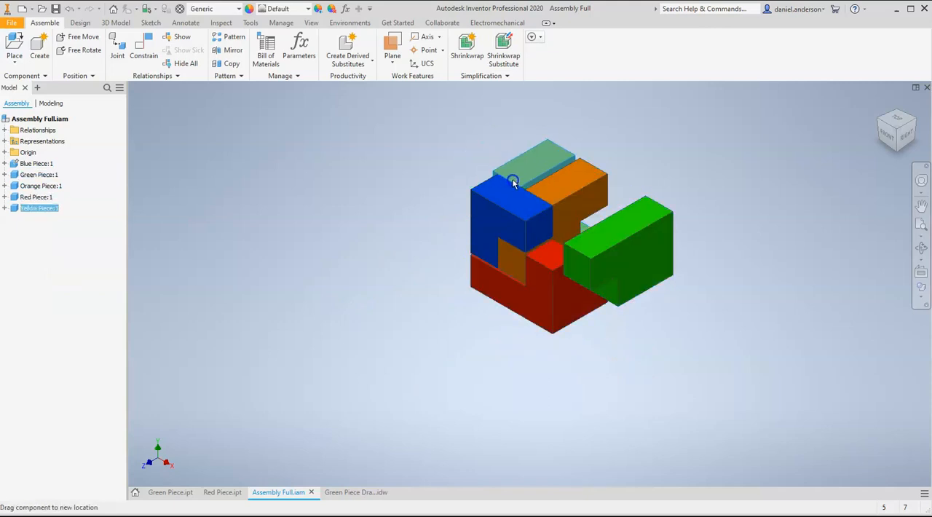
# Inspect the puzzle assembly from other angles, move the green piece closer to the other pieces, and restore the home view
pyautogui.click(875, 102)
pyautogui.moveTo(895, 107); pyautogui.dragTo(587, 354)
pyautogui.click(557, 334)
pyautogui.moveTo(405, 209); pyautogui.dragTo(452, 257)
pyautogui.click(620, 243)
pyautogui.moveTo(464, 221); pyautogui.dragTo(502, 202)
pyautogui.click(881, 105)
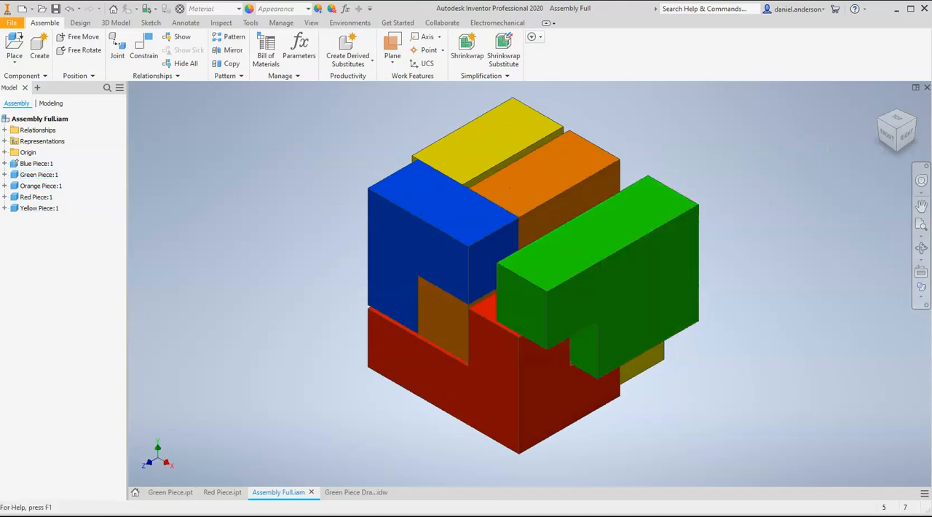
# Compare the front and top views in the Green Piece drawing with the front and top faces of the 3D part
pyautogui.click(350, 495)
pyautogui.click(351, 497)
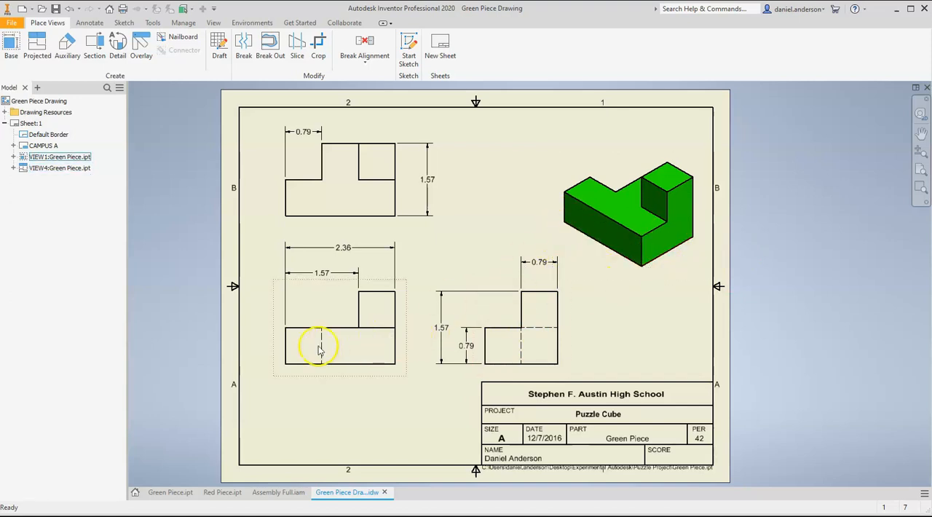
pyautogui.click(166, 494)
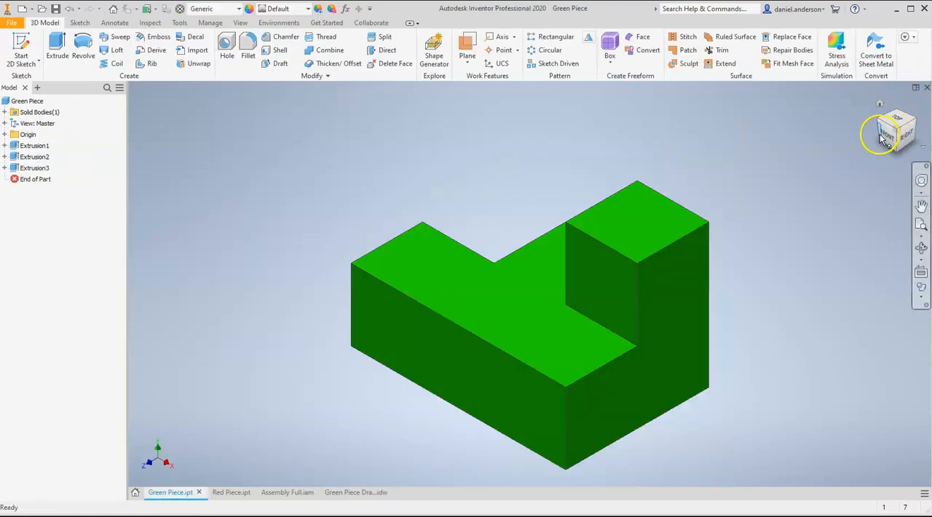
pyautogui.click(883, 143)
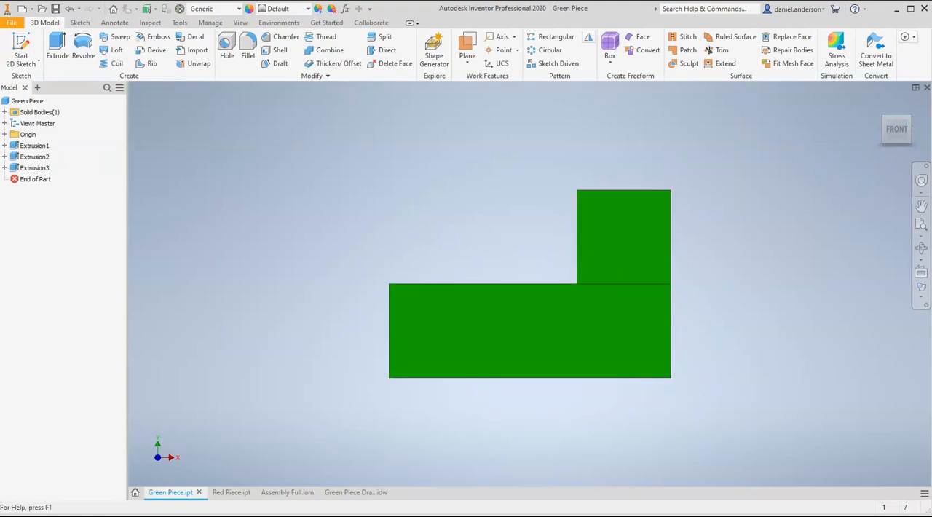
pyautogui.click(353, 493)
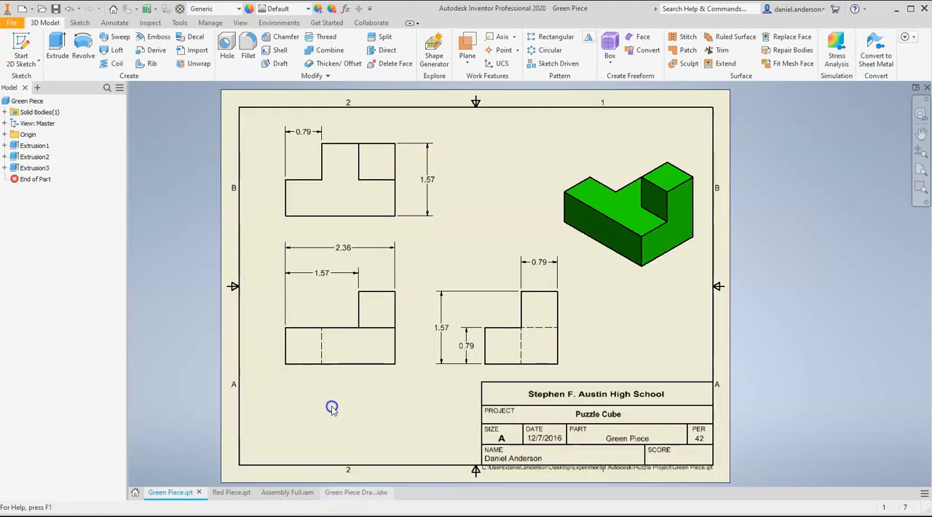
pyautogui.click(170, 493)
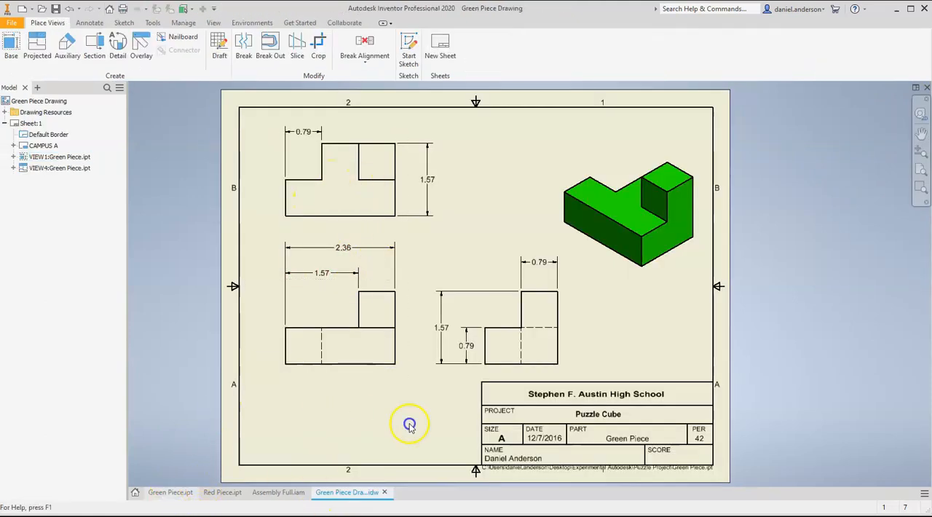
pyautogui.click(898, 111)
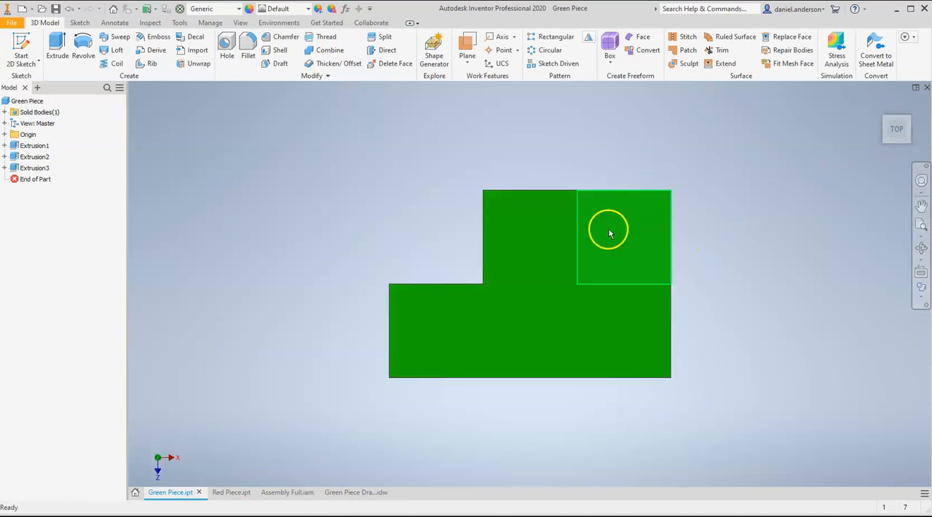
# Restore the green part's home view and review the dimensioned views in the Green Piece drawing before returning to the part
pyautogui.click(539, 263)
pyautogui.click(880, 108)
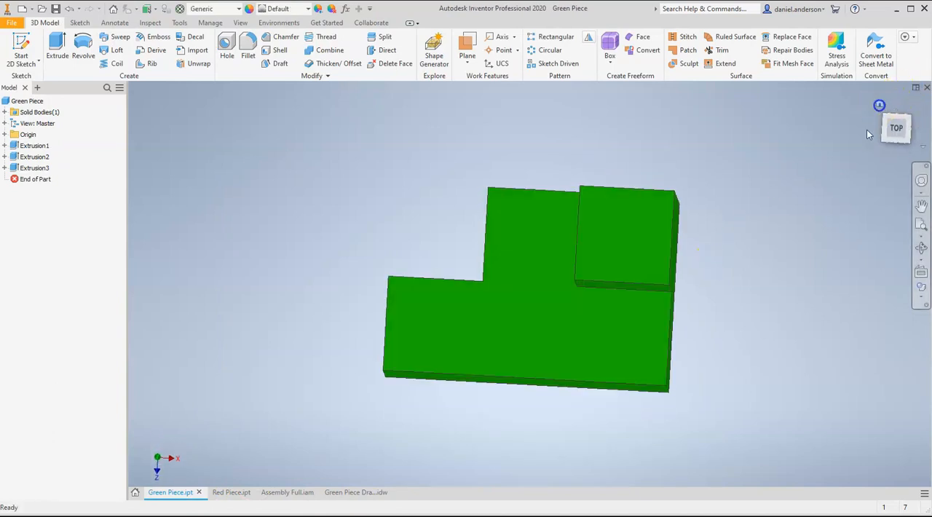
pyautogui.click(342, 489)
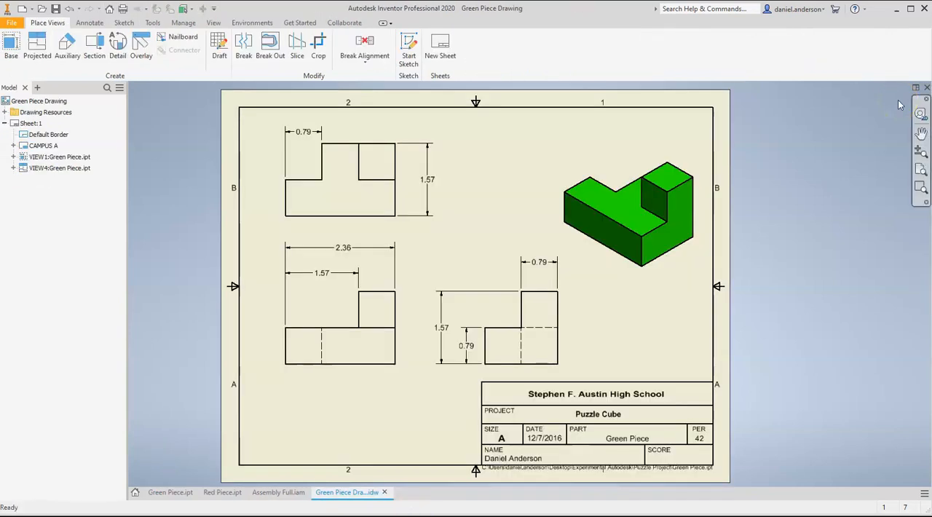
pyautogui.click(431, 159)
pyautogui.click(158, 492)
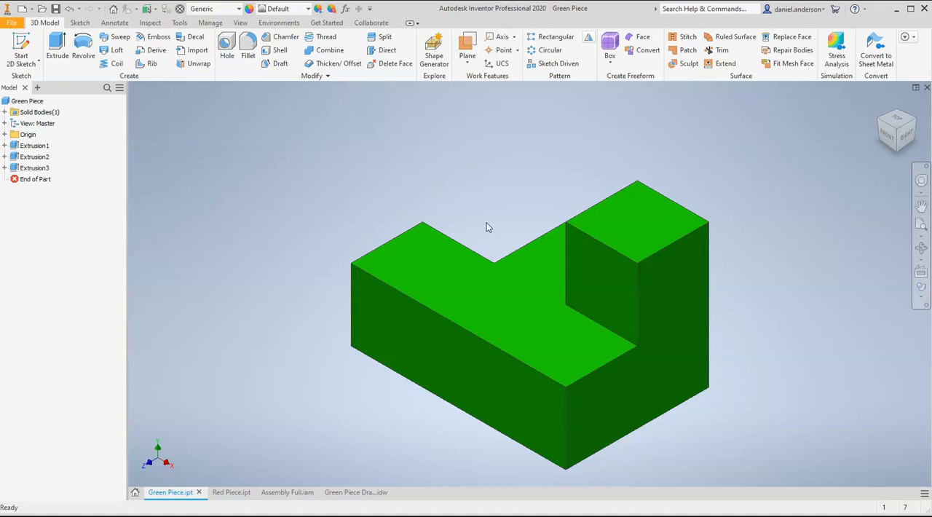
# Compare the 3D modeling, sketching and annotation tool sets available for the part, including the sketch constraint options
pyautogui.click(343, 163)
pyautogui.click(77, 22)
pyautogui.click(165, 25)
pyautogui.click(44, 23)
pyautogui.click(81, 23)
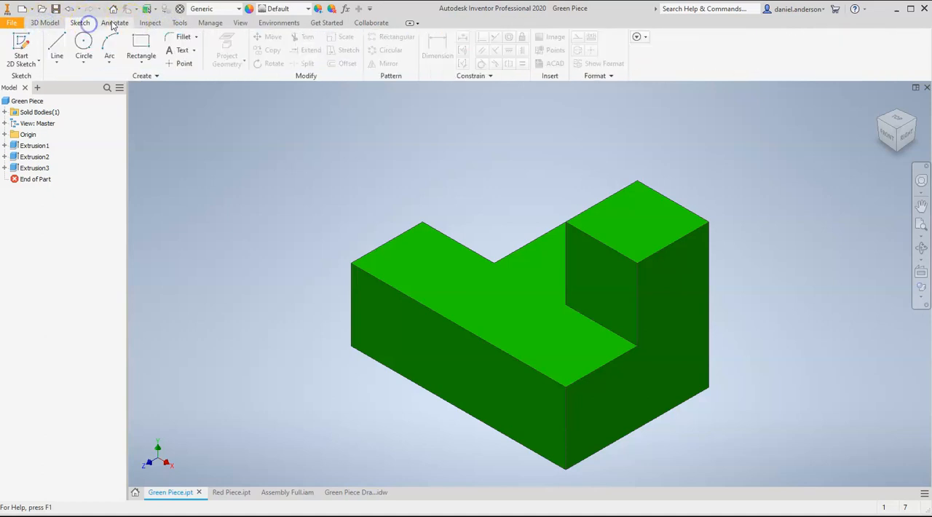
pyautogui.click(121, 26)
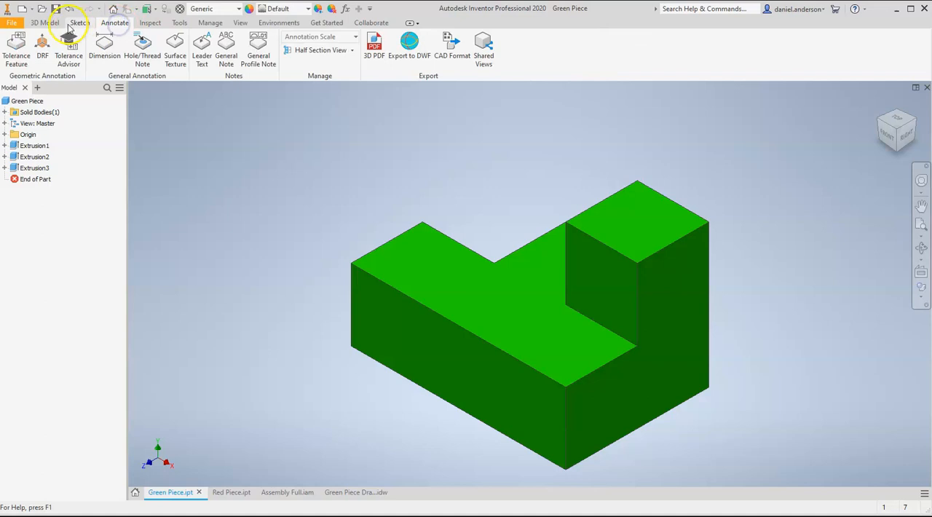
pyautogui.click(51, 24)
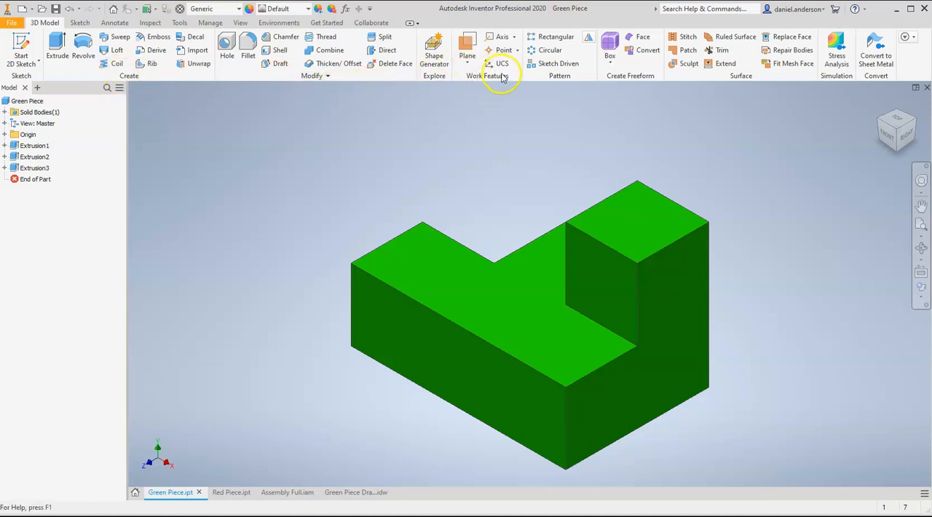
pyautogui.click(80, 22)
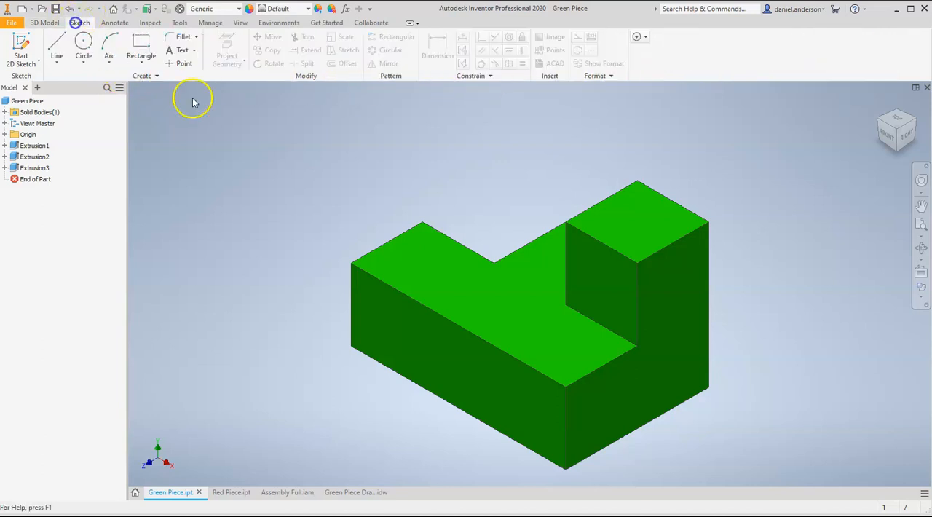
pyautogui.click(470, 76)
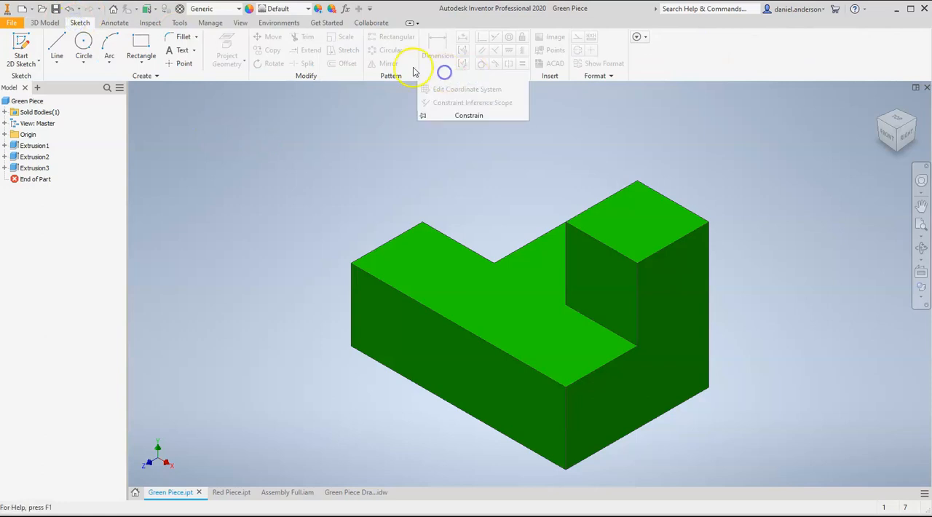
pyautogui.click(44, 23)
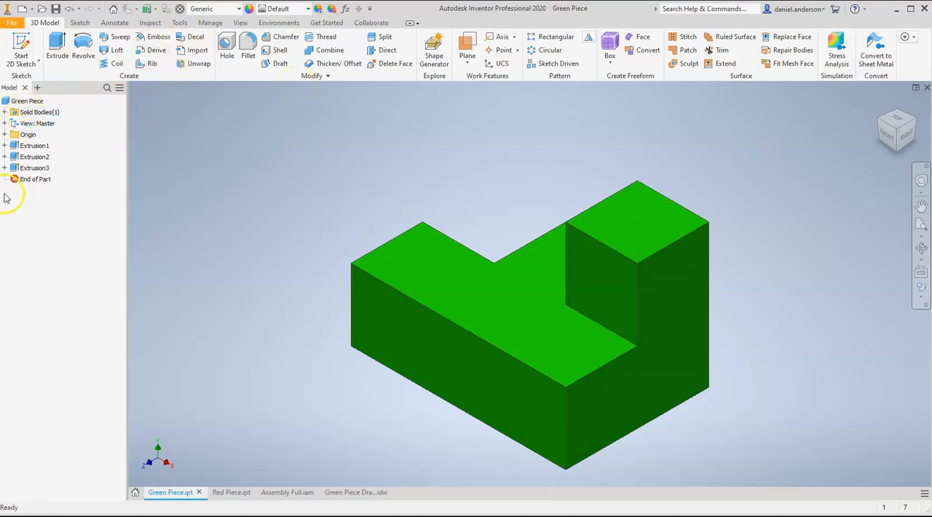
# Inspect the definition of Extrusion1, the part's long base block, and leave it without changes
pyautogui.click(19, 147)
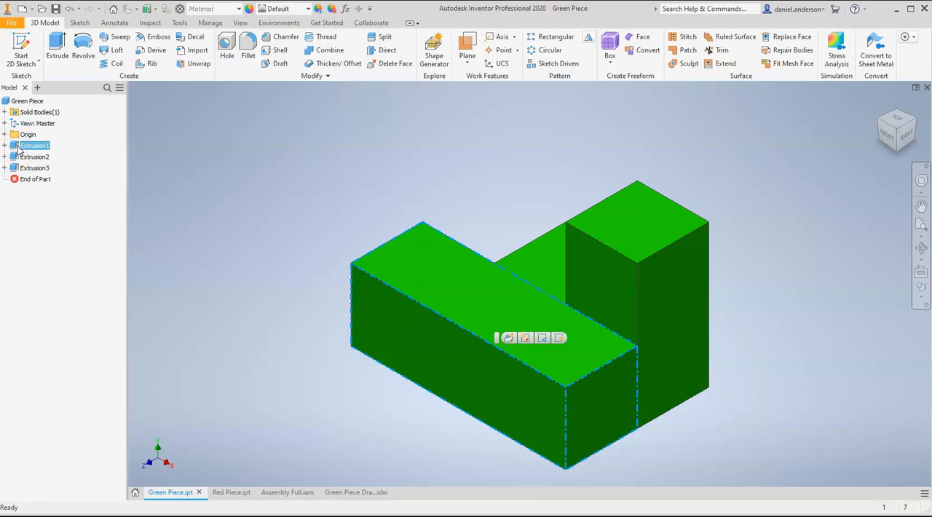
pyautogui.doubleClick(20, 148)
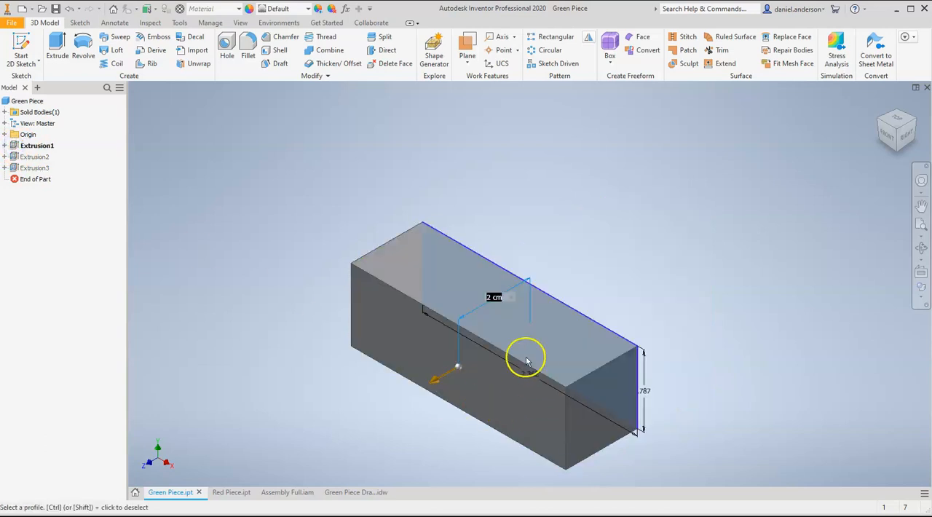
pyautogui.rightClick(462, 206)
pyautogui.click(421, 204)
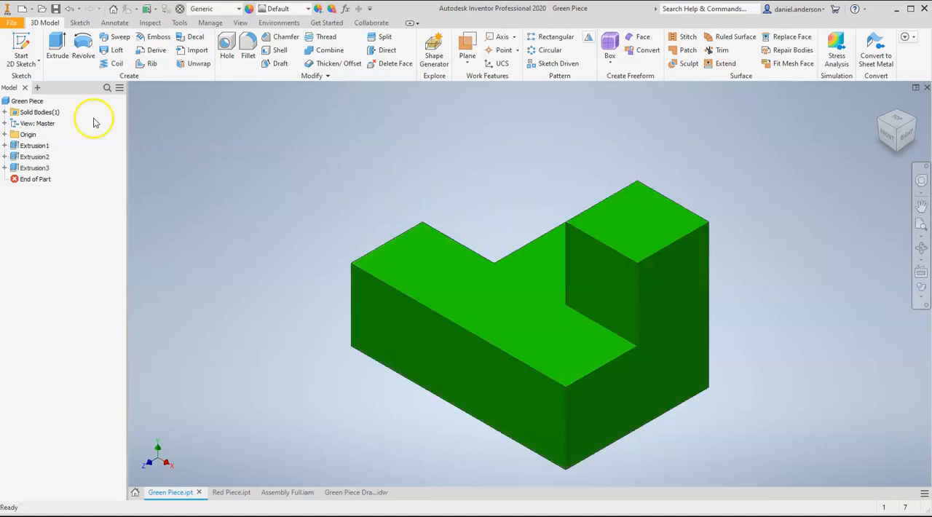
# Inspect the definitions of Extrusion2 and Extrusion3 in turn, leaving each one without changes
pyautogui.doubleClick(20, 157)
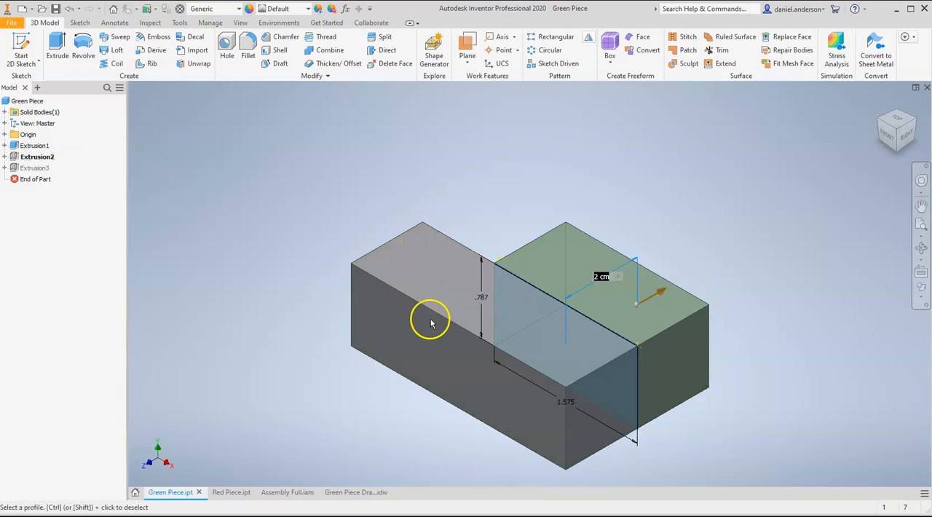
pyautogui.rightClick(637, 219)
pyautogui.click(594, 216)
pyautogui.click(16, 169)
pyautogui.doubleClick(16, 169)
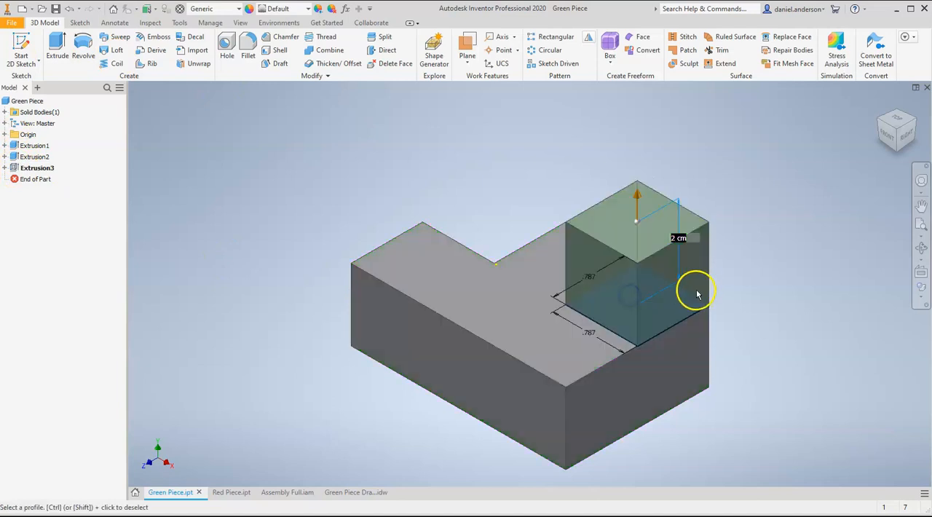
pyautogui.moveTo(778, 272); pyautogui.dragTo(749, 261, button='right')
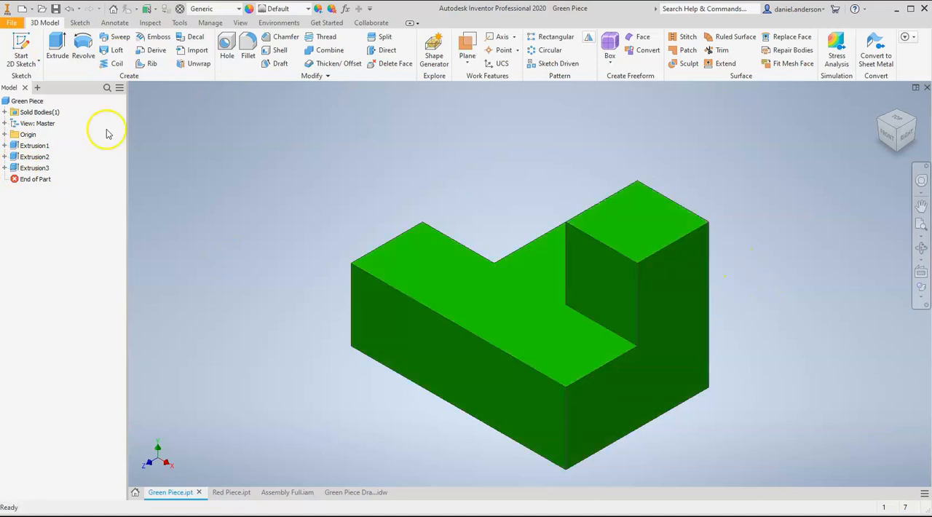
# Reveal the sketches beneath all three extrusions and view Sketch1 of the base block, leaving it unchanged
pyautogui.click(4, 146)
pyautogui.click(4, 168)
pyautogui.click(4, 190)
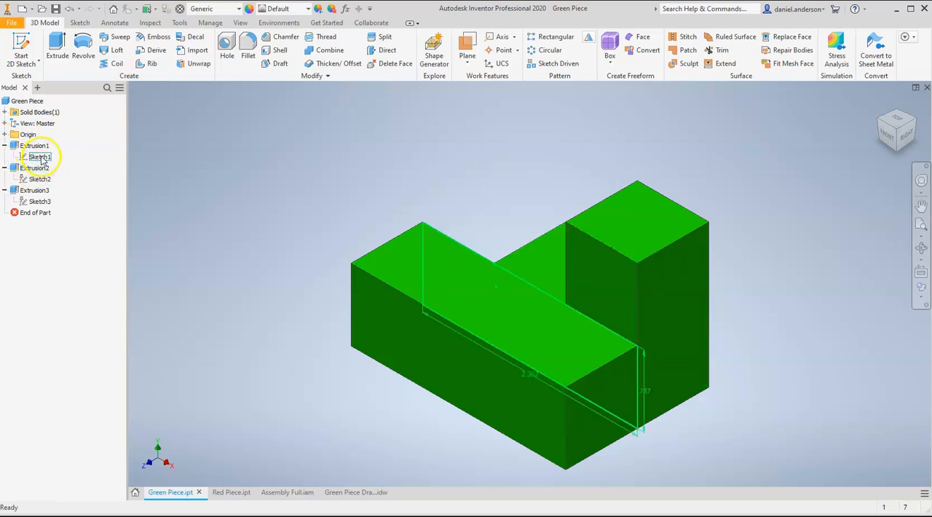
pyautogui.doubleClick(41, 158)
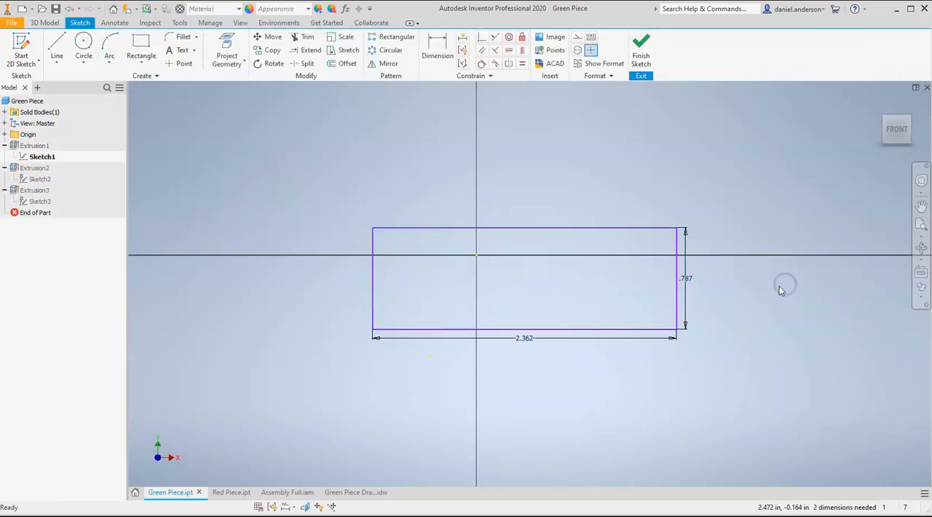
pyautogui.click(641, 48)
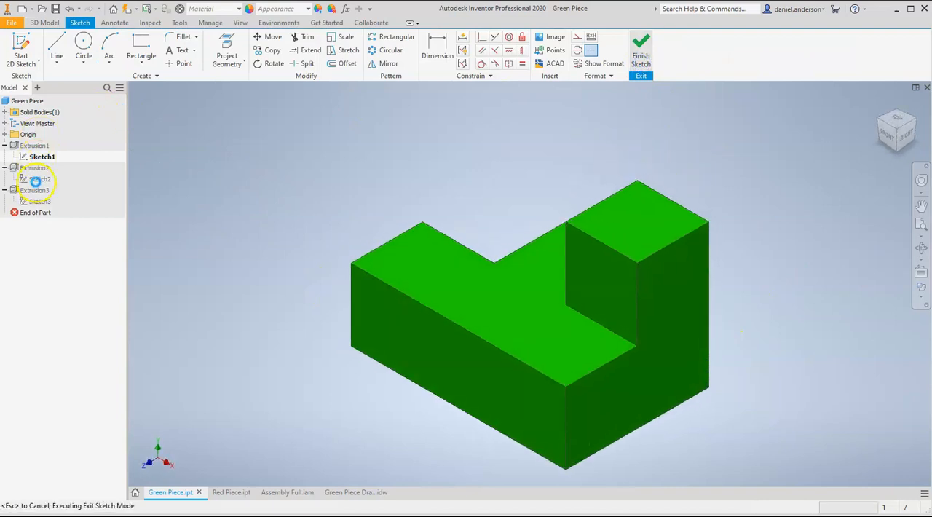
# View Sketch2 from the back of the part, exit it without changes, and collapse the three extrusions in the feature tree
pyautogui.doubleClick(33, 180)
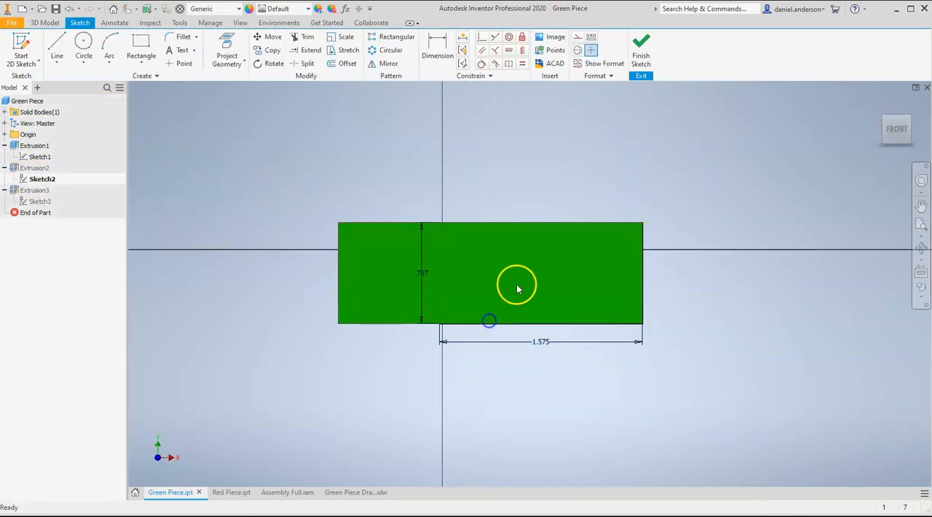
pyautogui.click(915, 129)
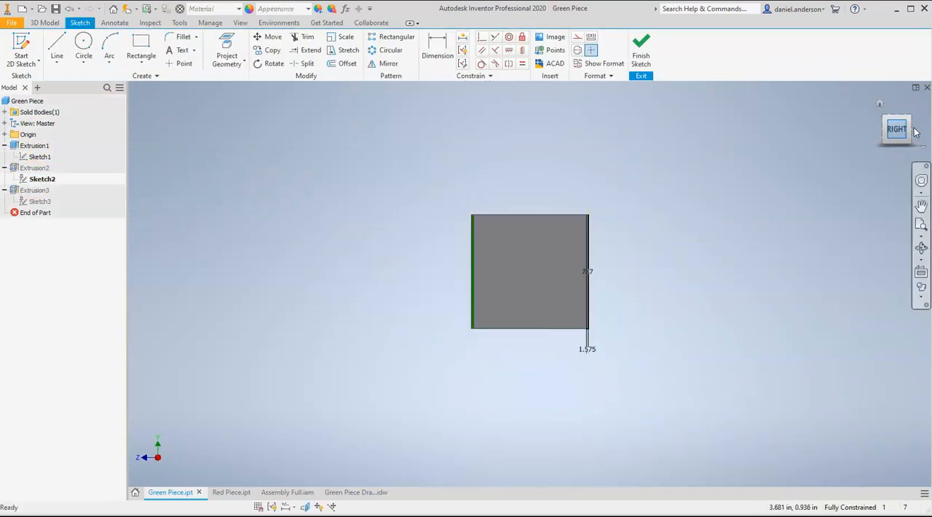
pyautogui.click(640, 48)
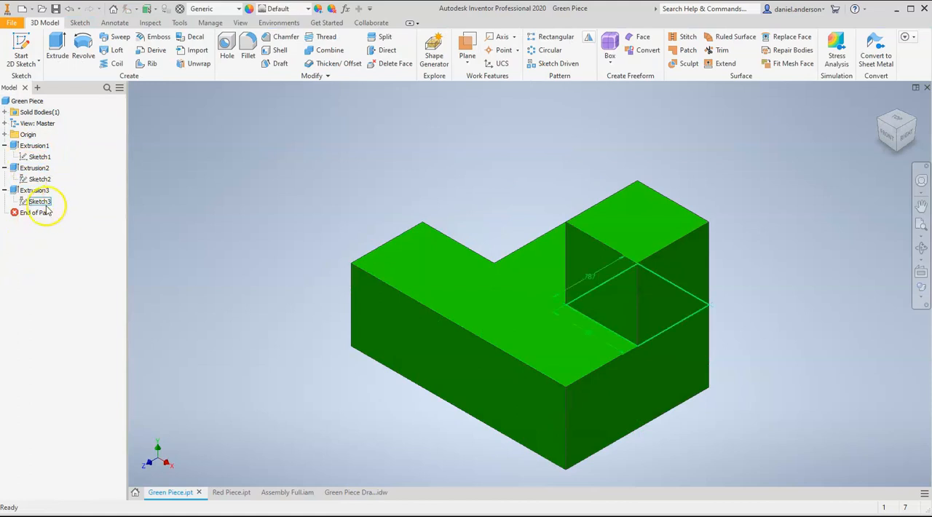
pyautogui.click(5, 146)
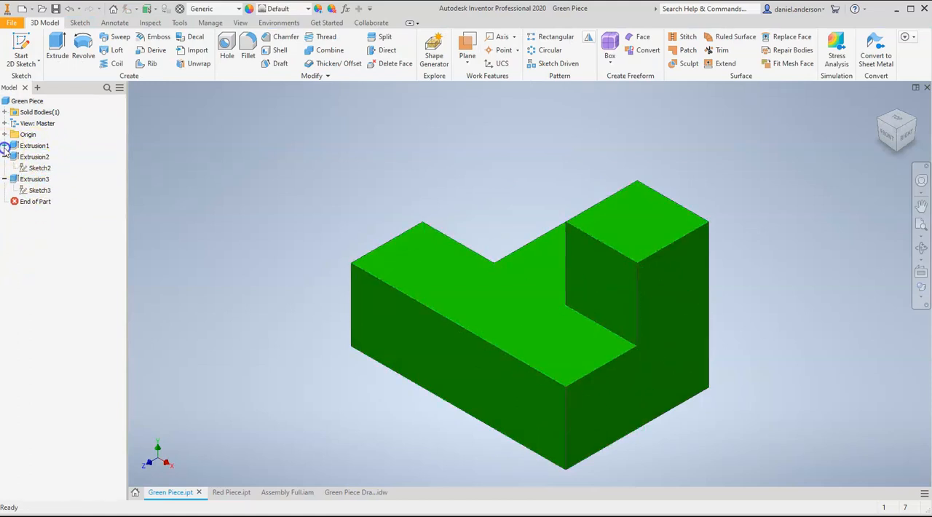
pyautogui.click(4, 158)
pyautogui.click(4, 168)
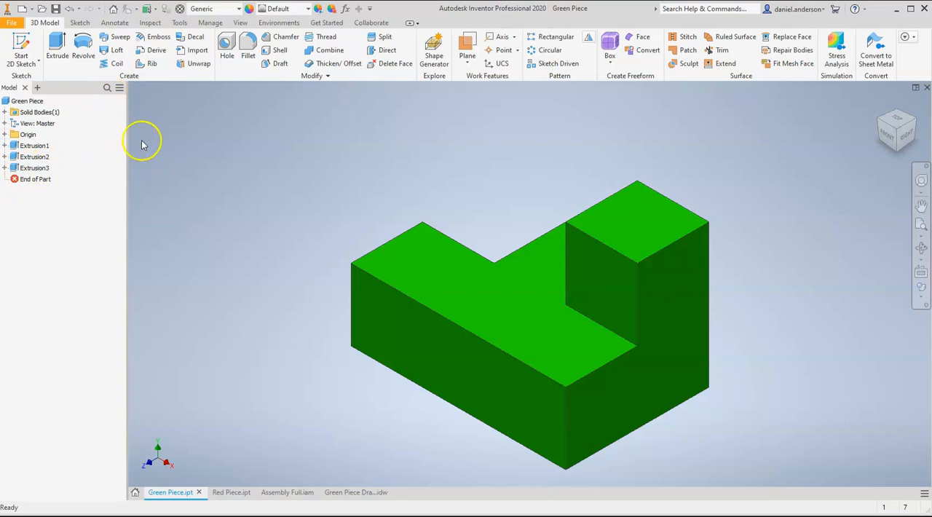
# Close the model browser of the Green Piece part
pyautogui.click(29, 100)
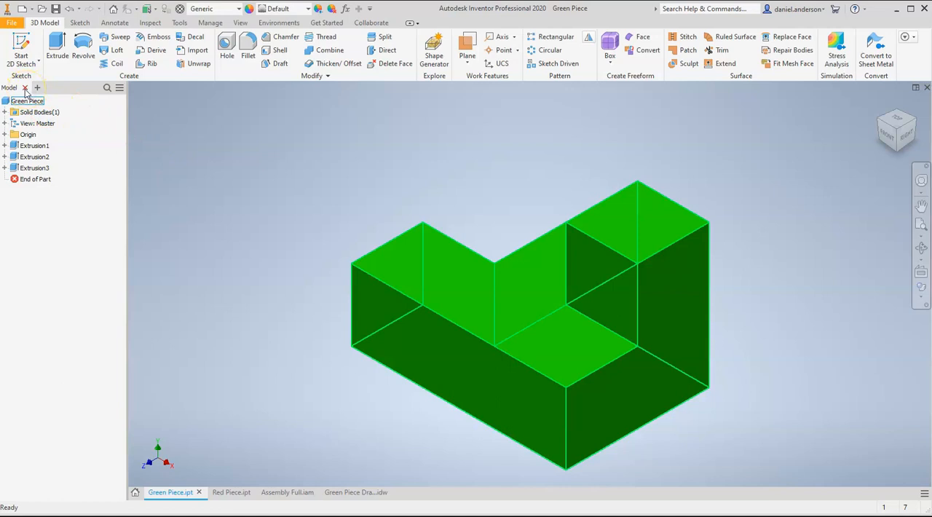
pyautogui.click(25, 88)
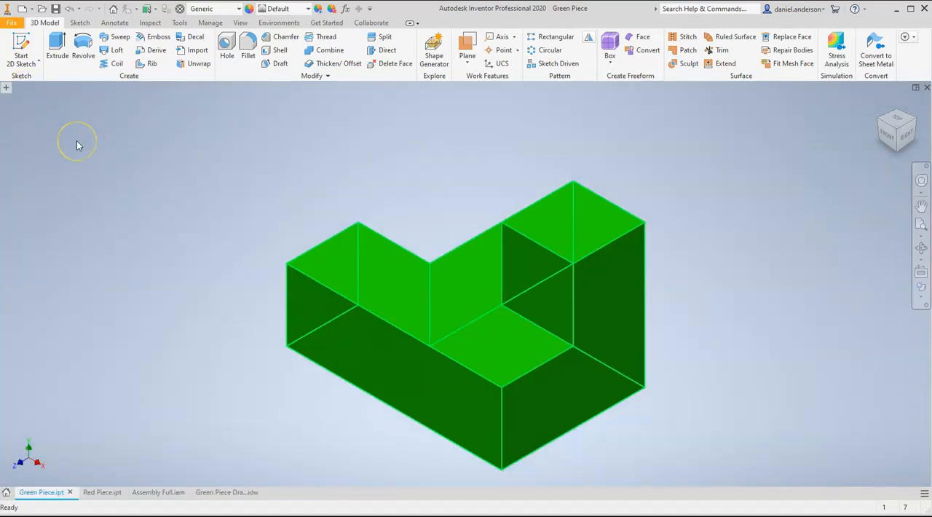
pyautogui.click(76, 141)
pyautogui.click(51, 26)
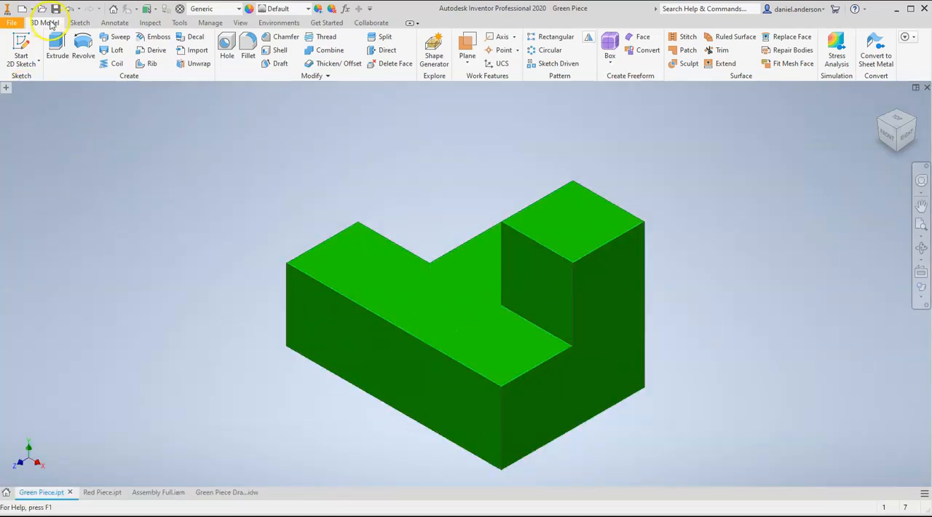
# Display the Model Browser again through the user interface visibility options
pyautogui.click(241, 22)
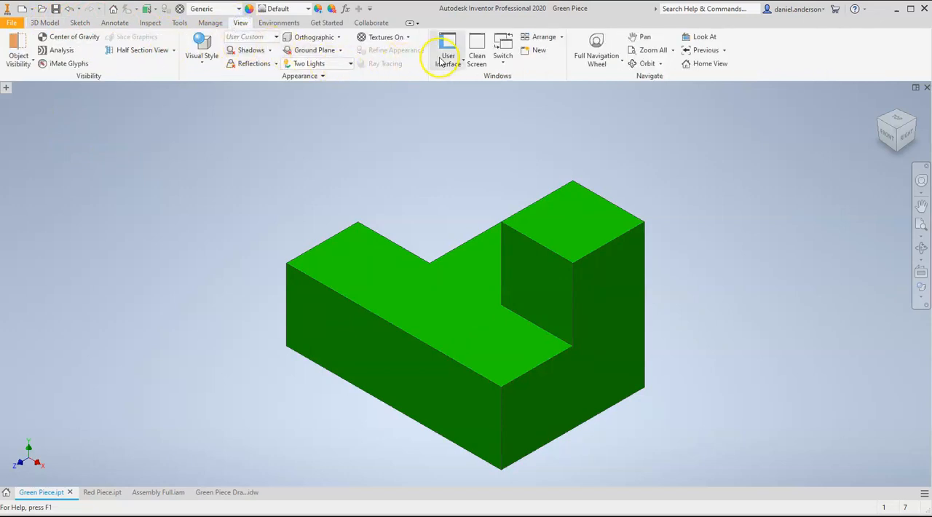
pyautogui.click(462, 58)
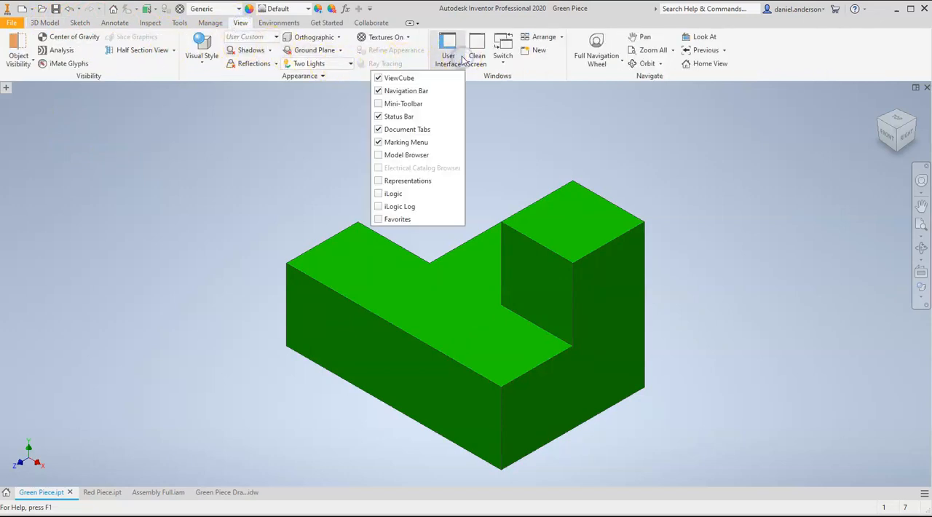
pyautogui.click(410, 156)
pyautogui.click(441, 66)
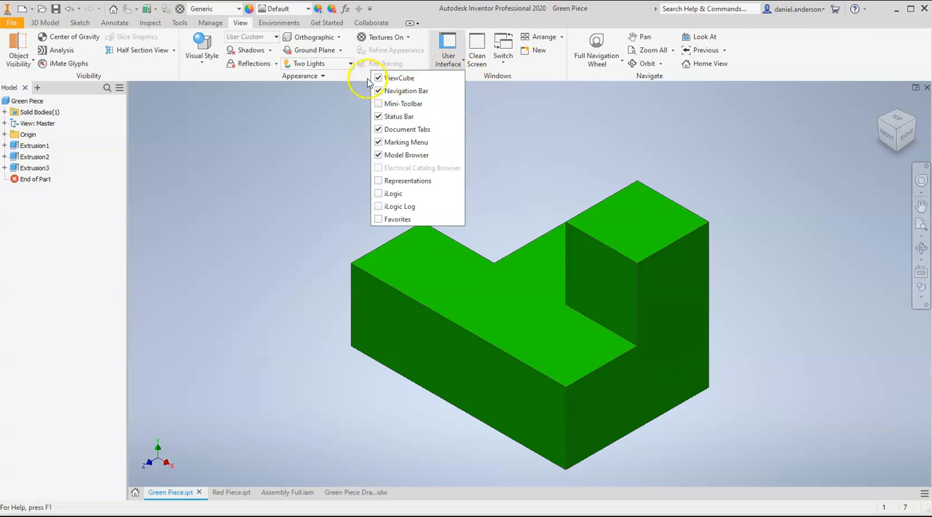
pyautogui.click(712, 153)
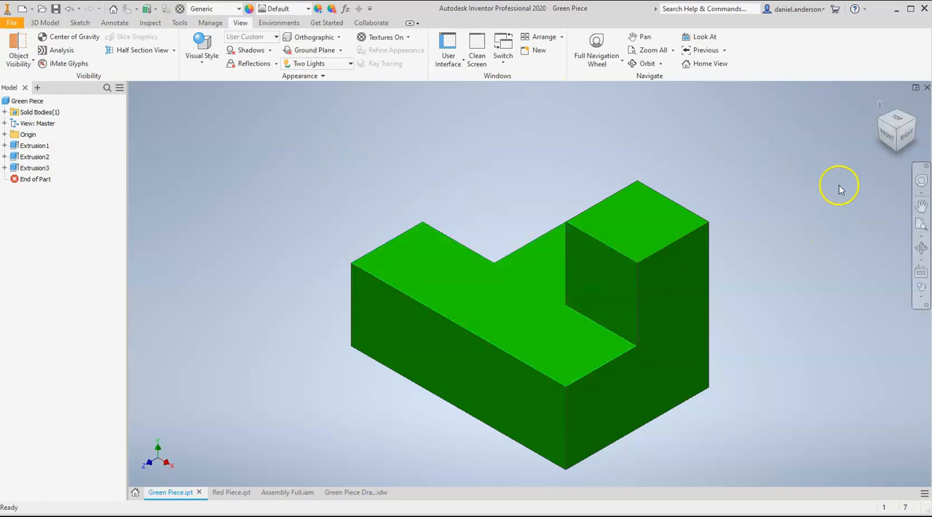
# Inspect the green part from its right-back corner using the ViewCube, and restore the home view
pyautogui.click(903, 121)
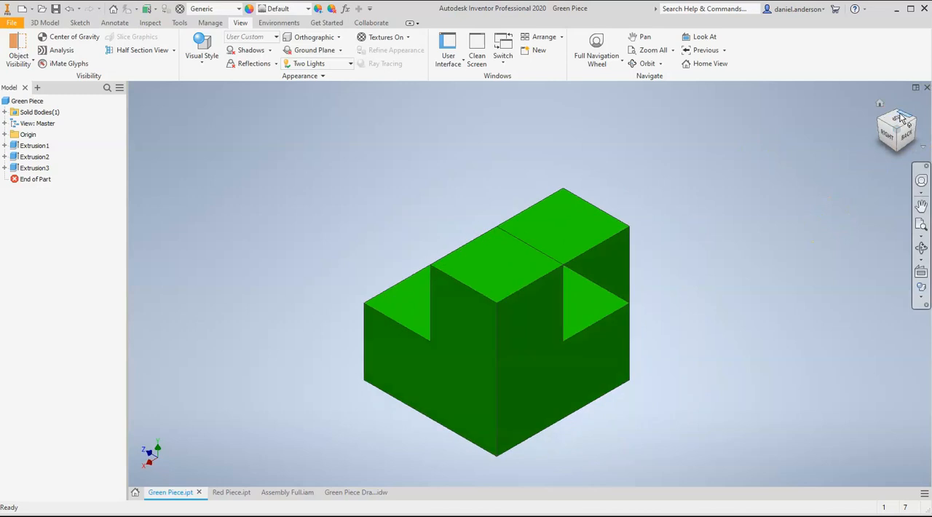
pyautogui.click(879, 102)
pyautogui.click(902, 128)
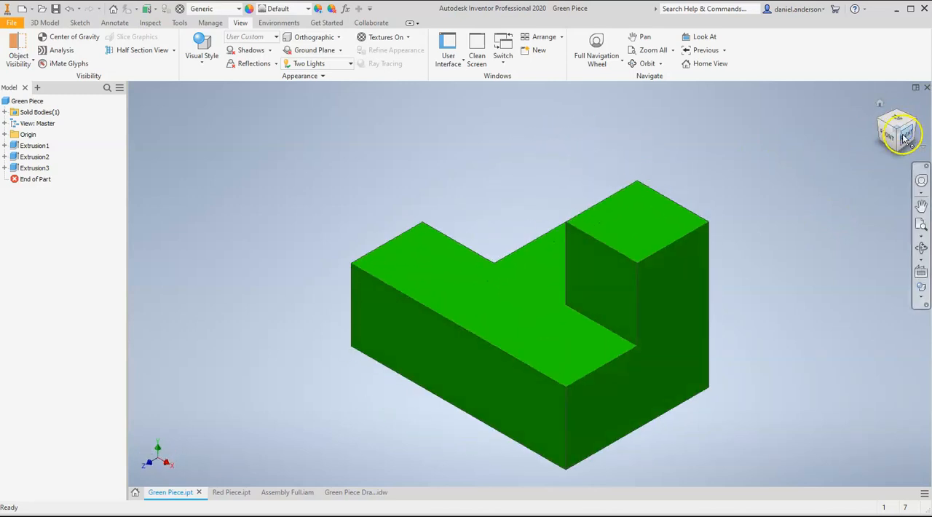
pyautogui.click(902, 118)
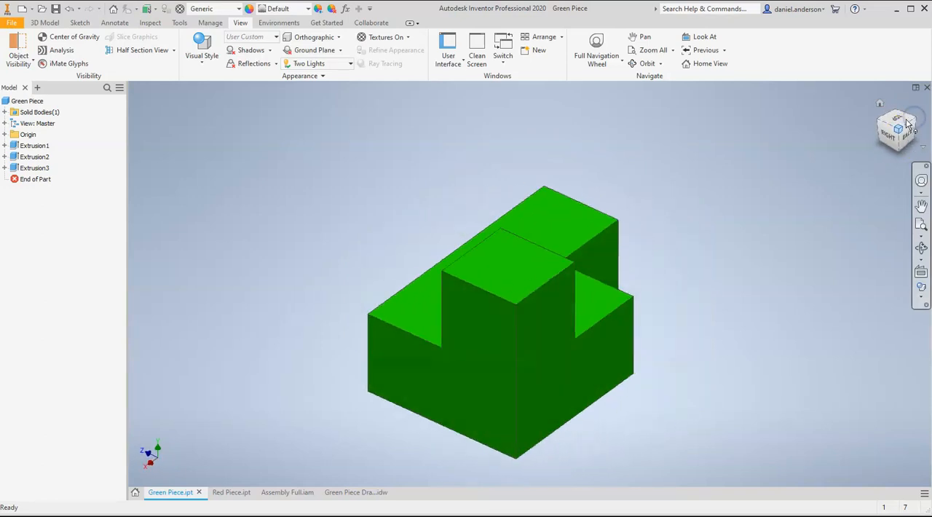
pyautogui.click(896, 112)
pyautogui.click(878, 104)
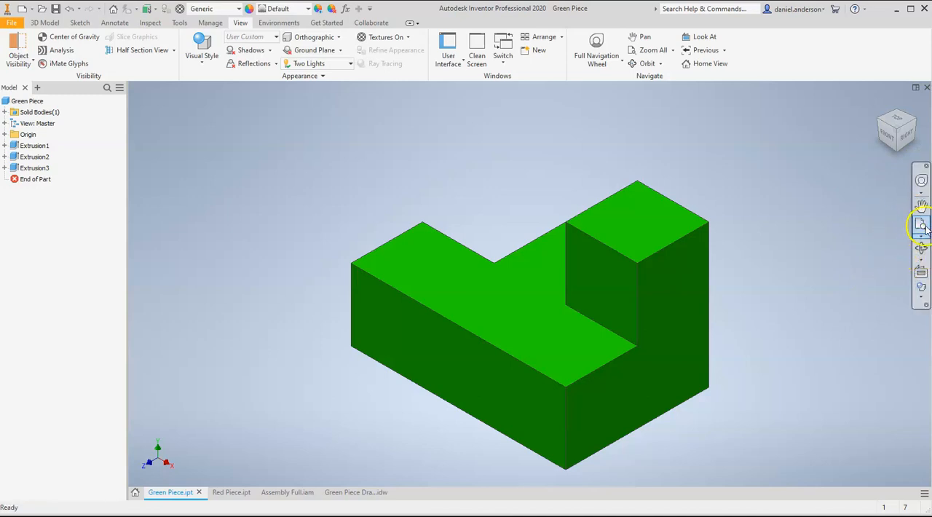
# Remove the Visual Styles tool from the navigation bar through its customization options, and add it back
pyautogui.click(926, 295)
pyautogui.click(927, 297)
pyautogui.click(927, 305)
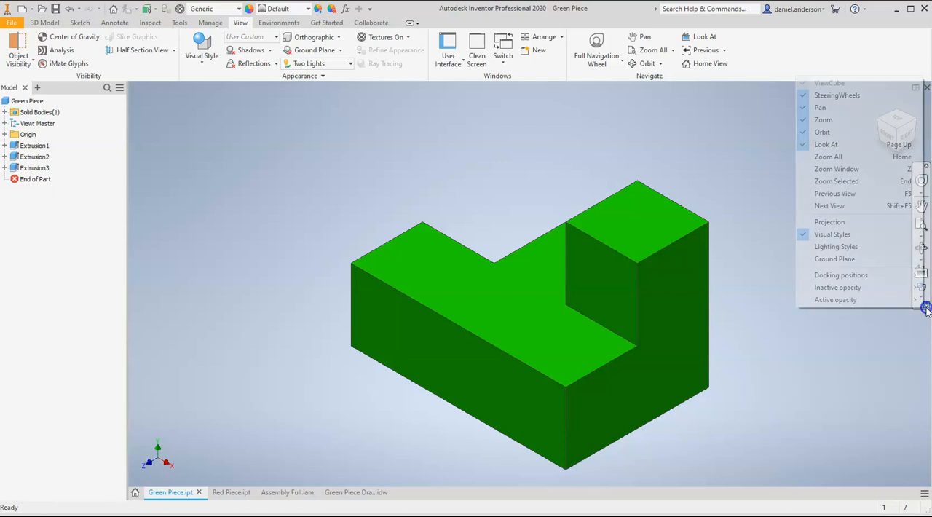
pyautogui.click(855, 236)
pyautogui.click(926, 291)
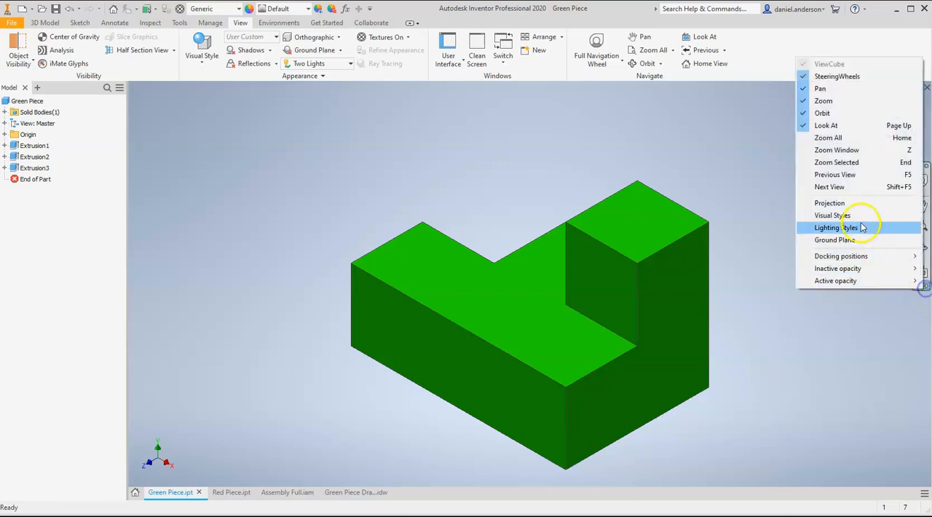
pyautogui.click(857, 213)
# Show the green part in the Monochrome visual style, and switch it back to Shaded with edges
pyautogui.click(920, 288)
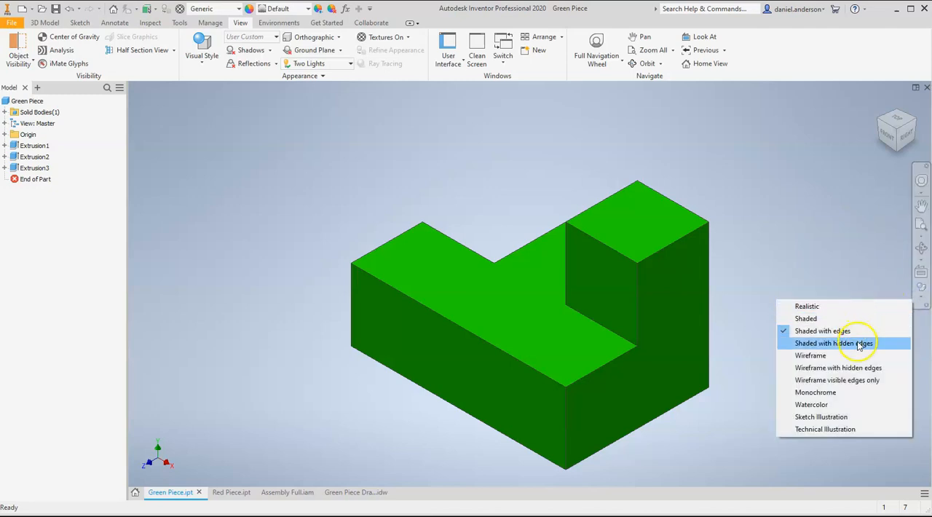
pyautogui.click(865, 393)
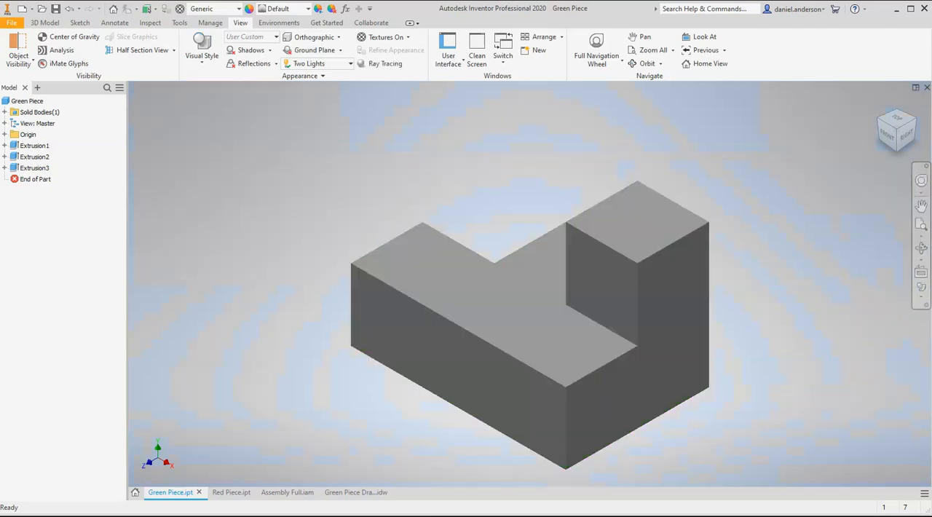
pyautogui.click(921, 289)
pyautogui.click(865, 330)
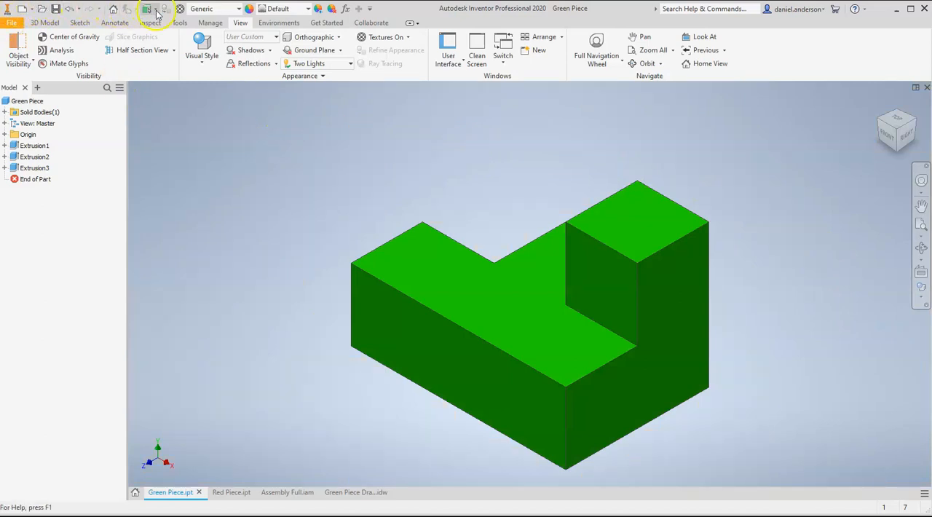
pyautogui.click(10, 24)
pyautogui.click(10, 20)
pyautogui.click(6, 13)
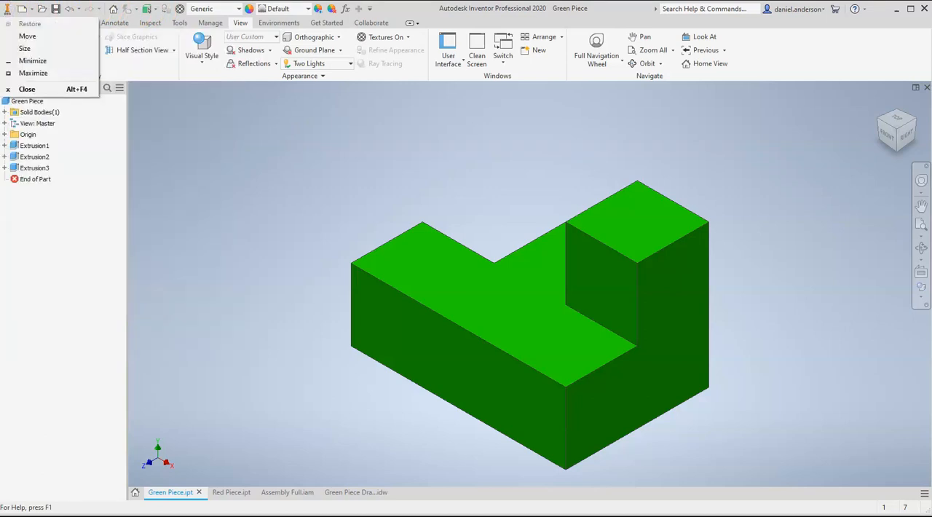
pyautogui.click(444, 10)
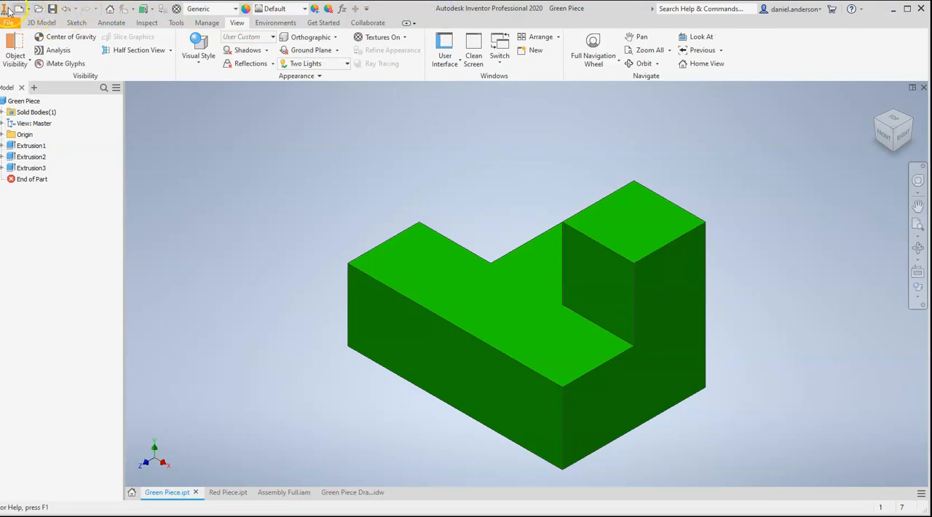
pyautogui.click(383, 215)
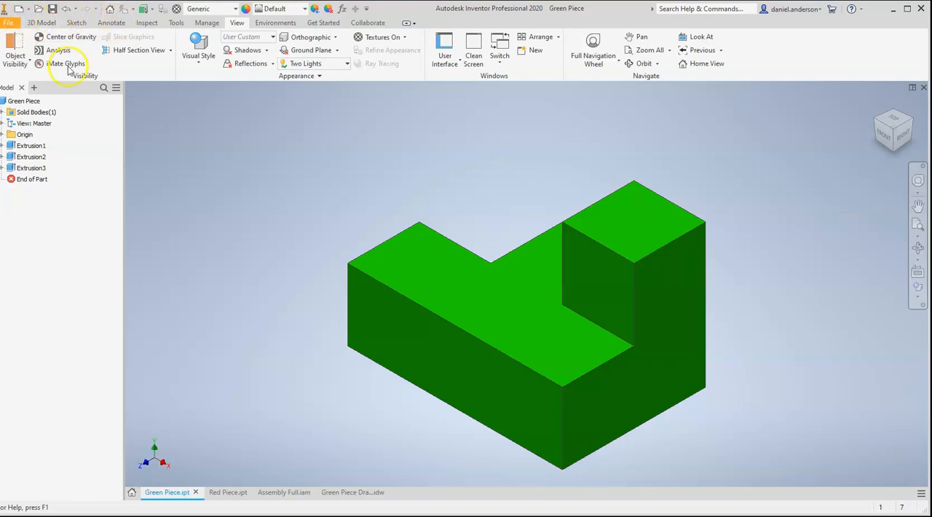
# View the Home page with its new-file, project and recent-document areas, and return to Green Piece.ipt
pyautogui.click(133, 494)
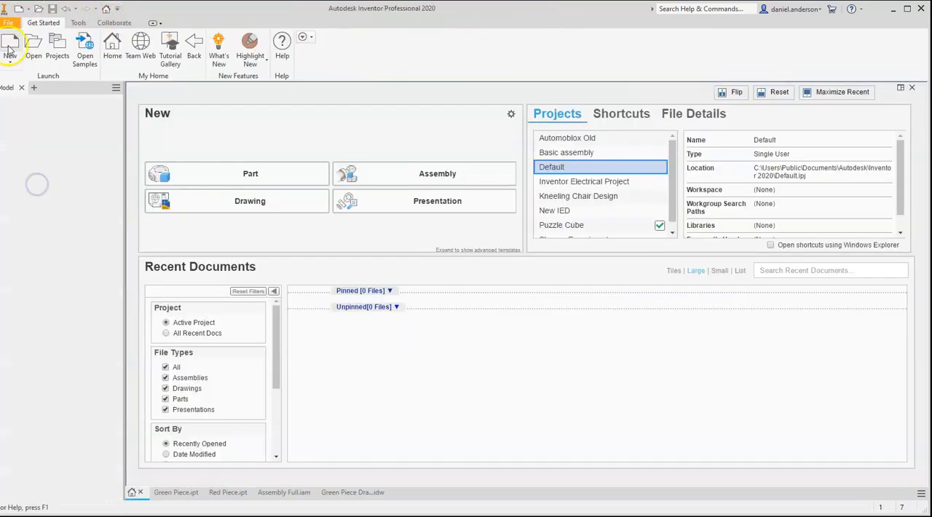
pyautogui.click(182, 493)
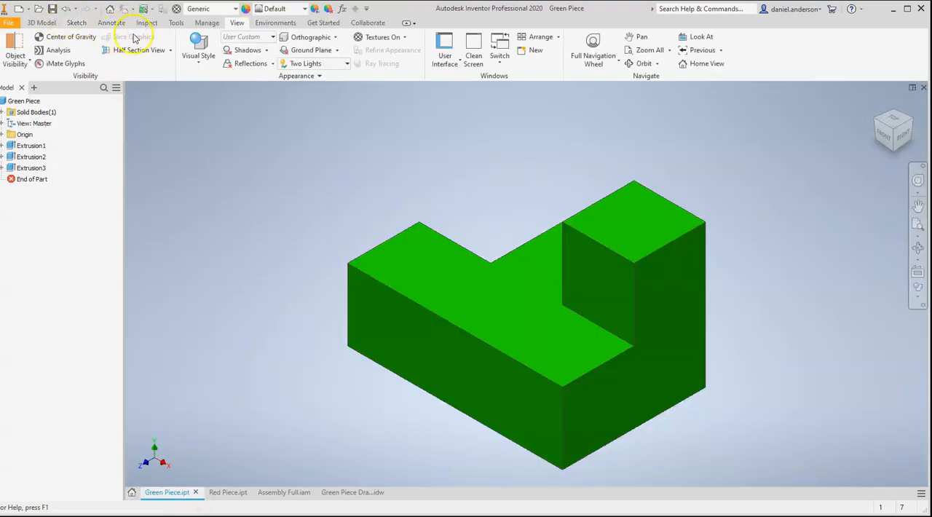